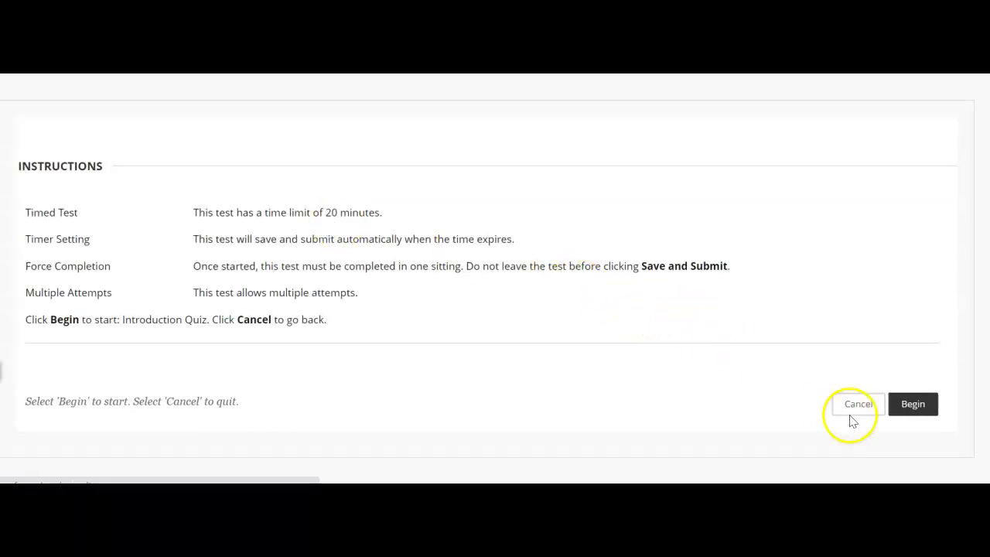
Step: Begin the Introduction Quiz and agree to Honorlock's Terms of Service and Privacy Policy for the required extension
click(913, 404)
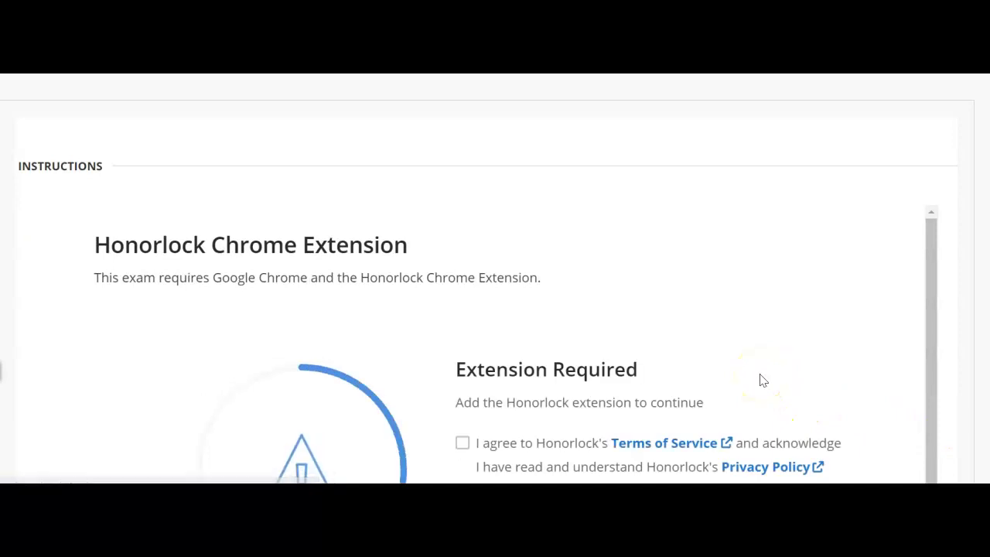
scroll(552, 314, down, 1)
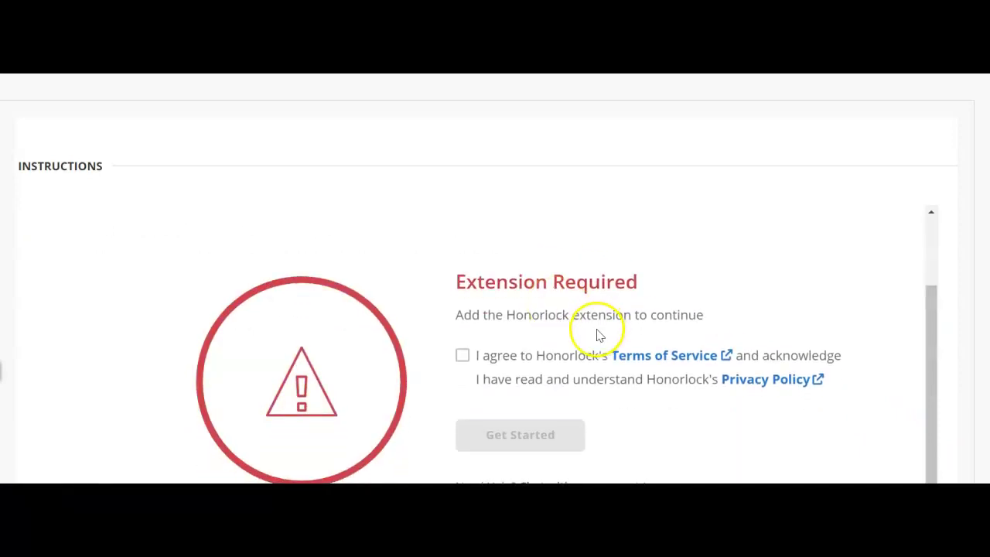
click(463, 358)
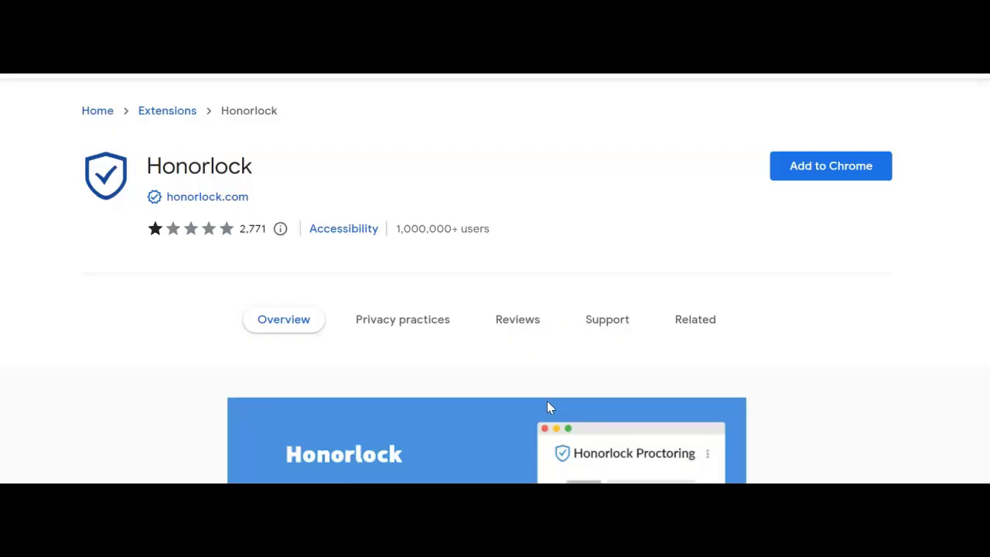
Step: Add the Honorlock extension to Chrome and approve its requested permissions
click(863, 162)
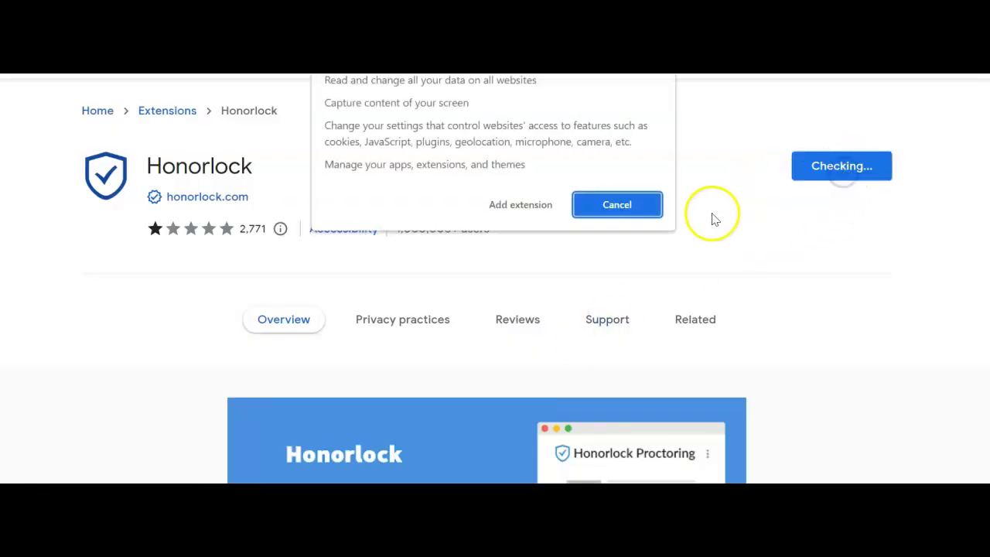
click(541, 212)
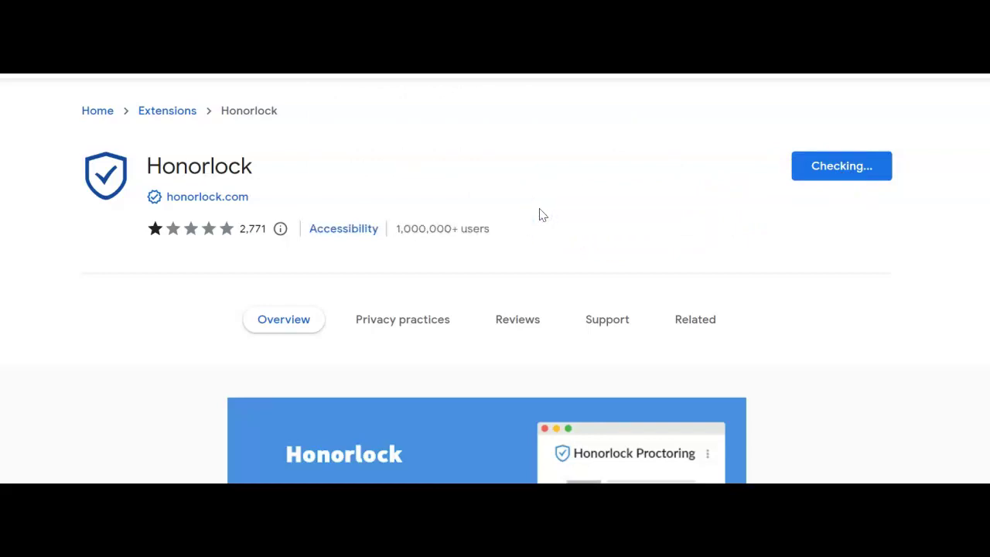
click(541, 225)
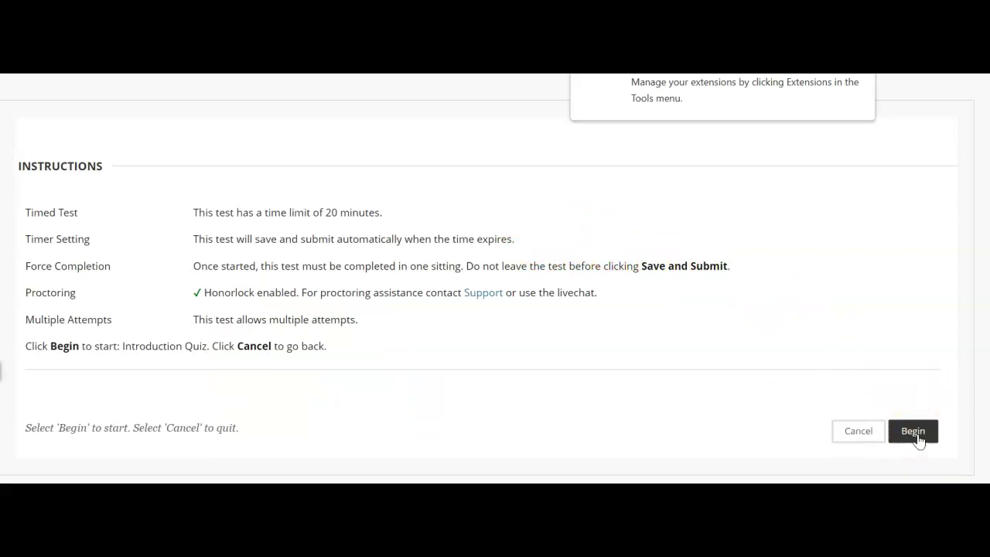
Step: Begin the Introduction Quiz, authorize the data collection, agree to Honorlock's Terms of Service, and continue to the exam guidelines
click(917, 436)
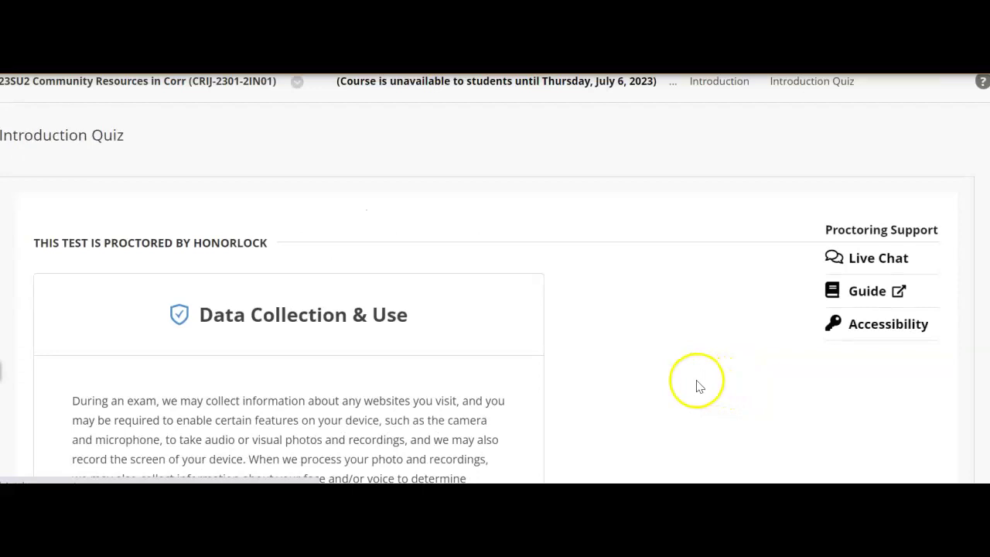
scroll(603, 371, down, 4)
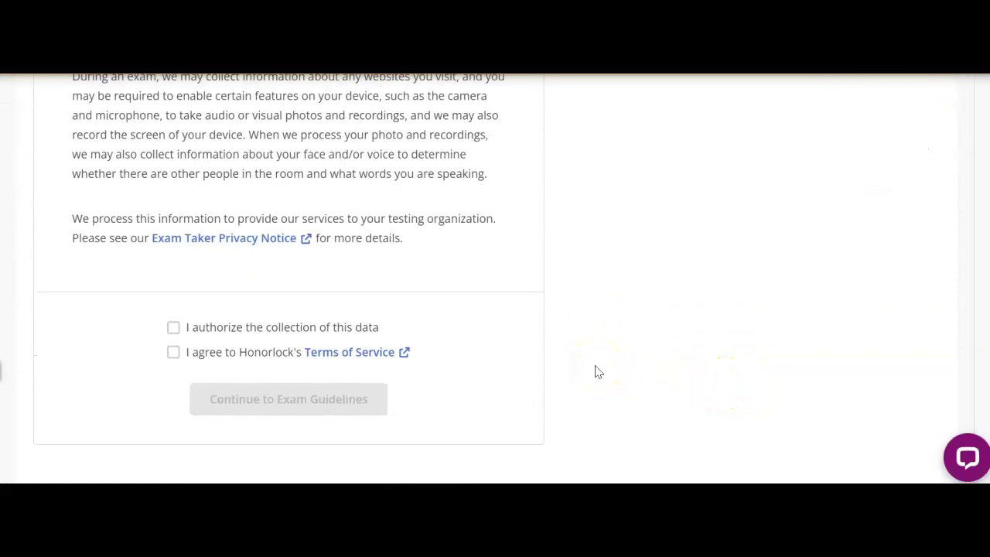
click(171, 330)
click(173, 353)
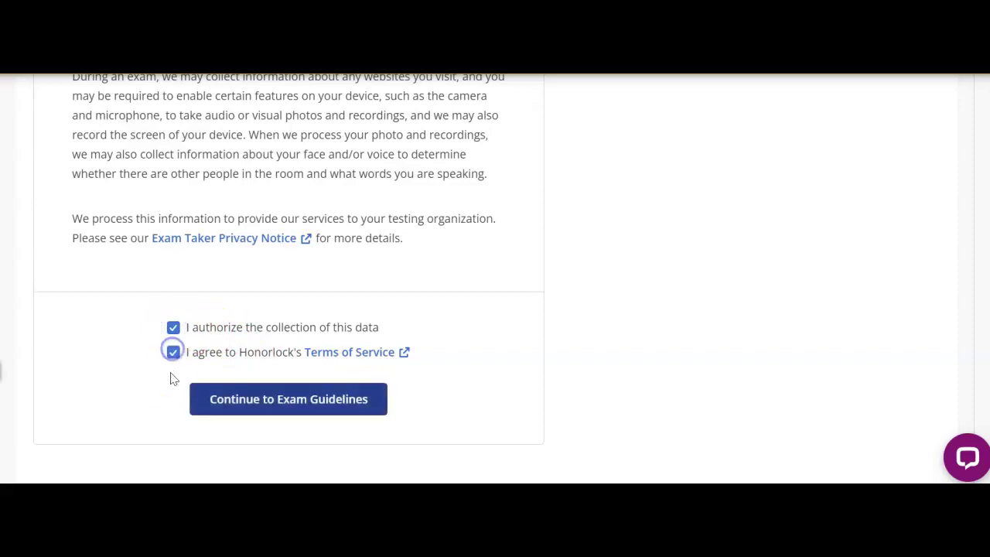
click(250, 410)
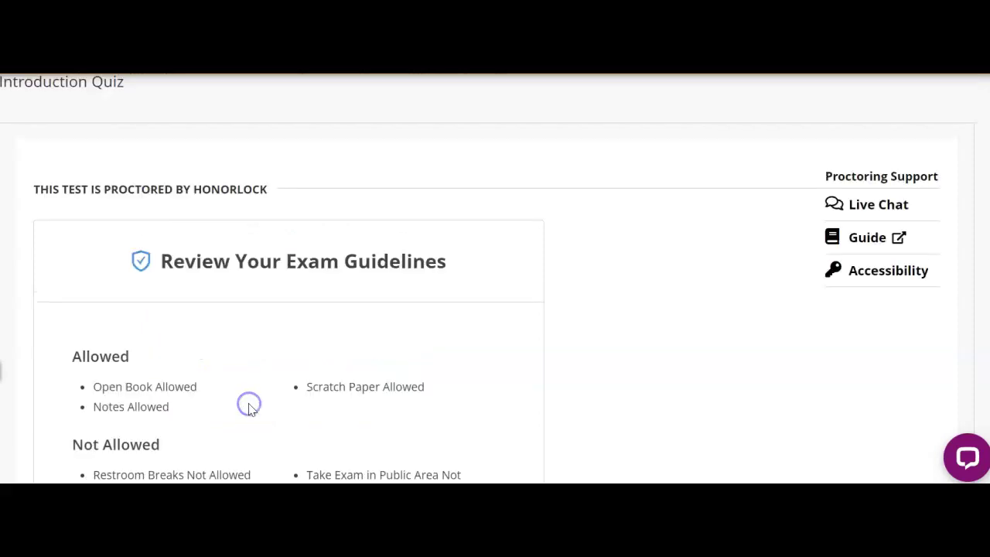
Step: Review the allowed and not allowed exam guidelines through the System Check section, and launch proctoring
scroll(242, 394, down, 1)
scroll(240, 387, down, 2)
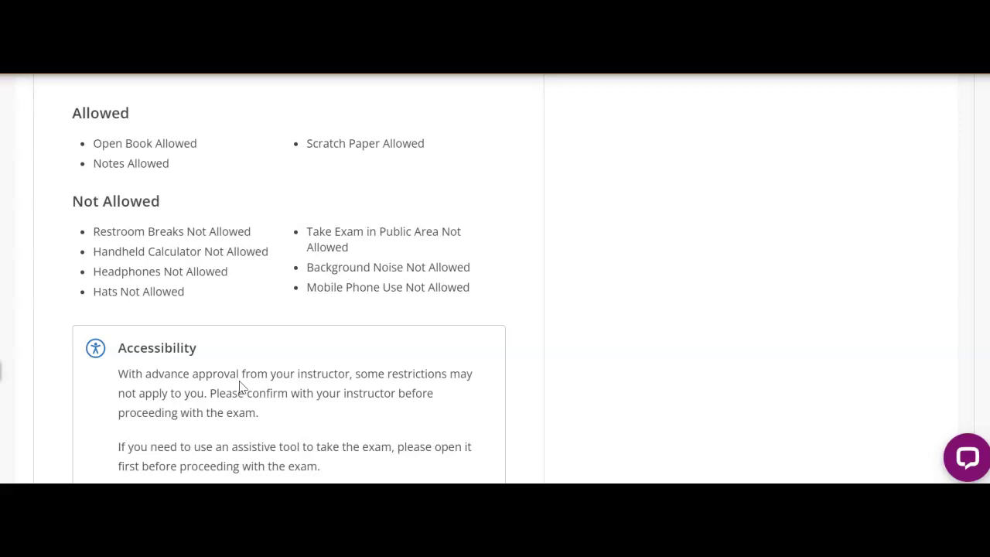
scroll(239, 387, down, 1)
scroll(241, 387, down, 2)
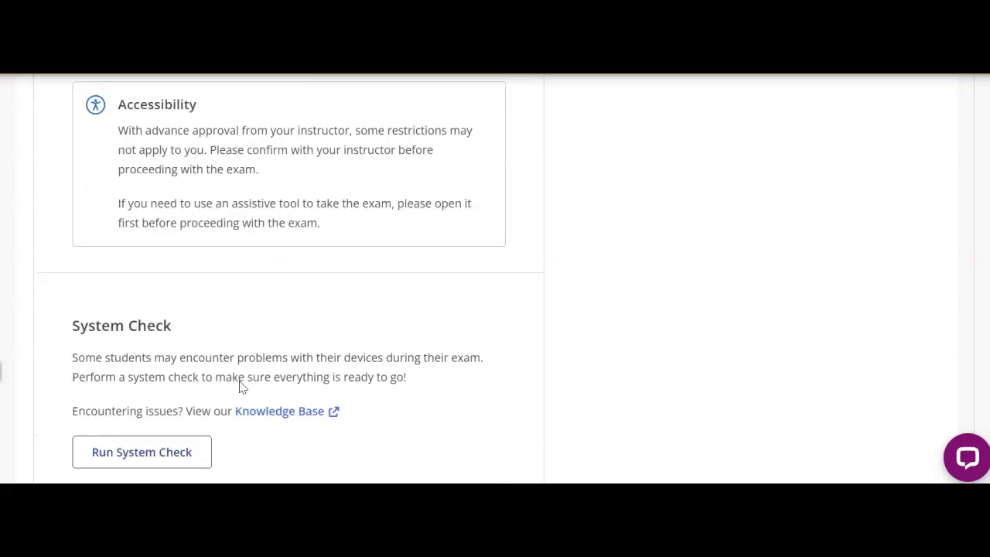
scroll(239, 387, down, 1)
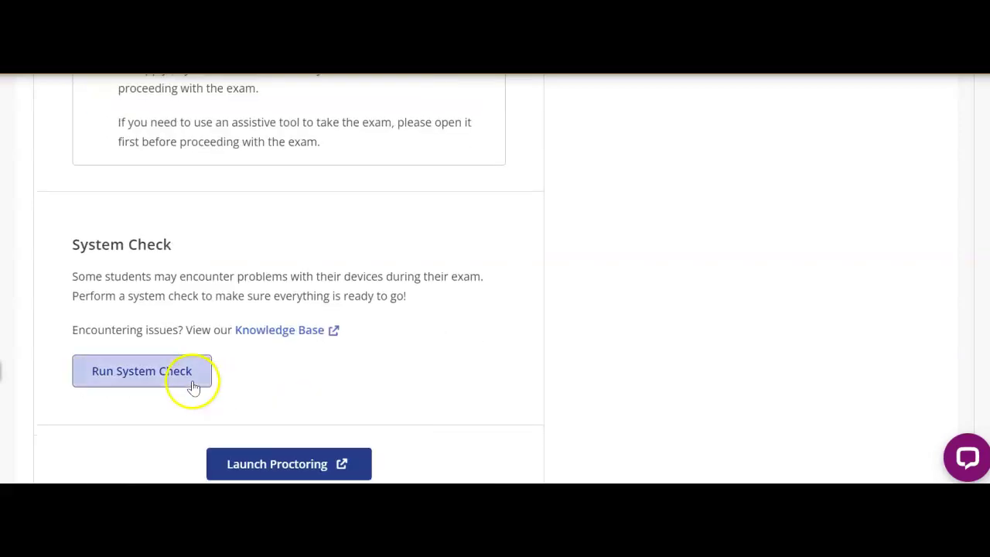
scroll(191, 424, down, 1)
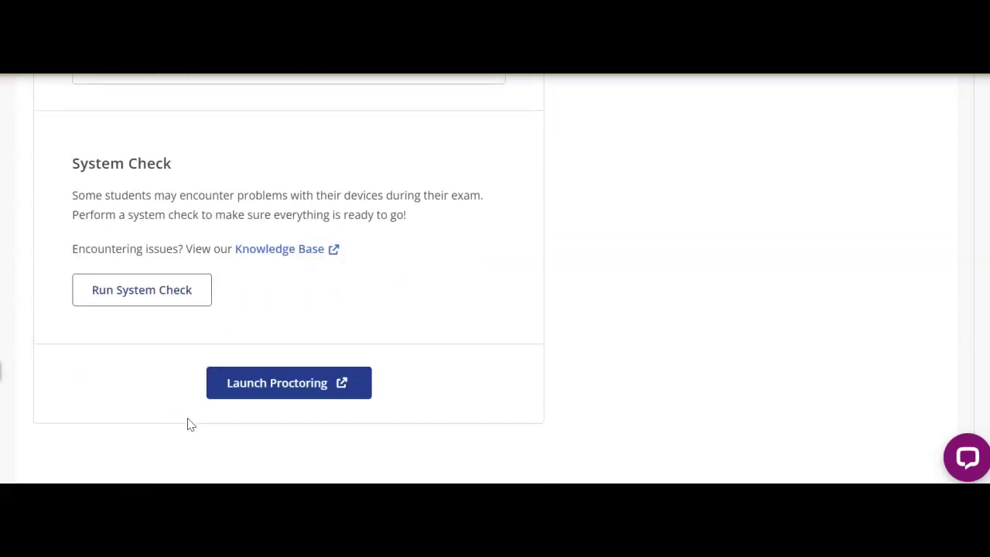
click(272, 389)
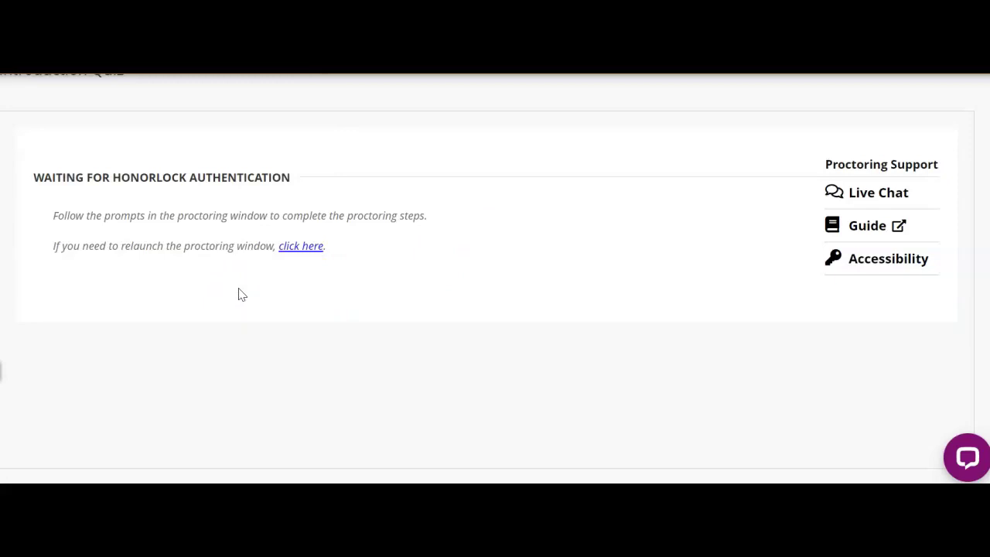
Step: Relaunch the proctoring window from the Honorlock authentication waiting page
click(248, 311)
click(257, 334)
click(250, 337)
click(286, 298)
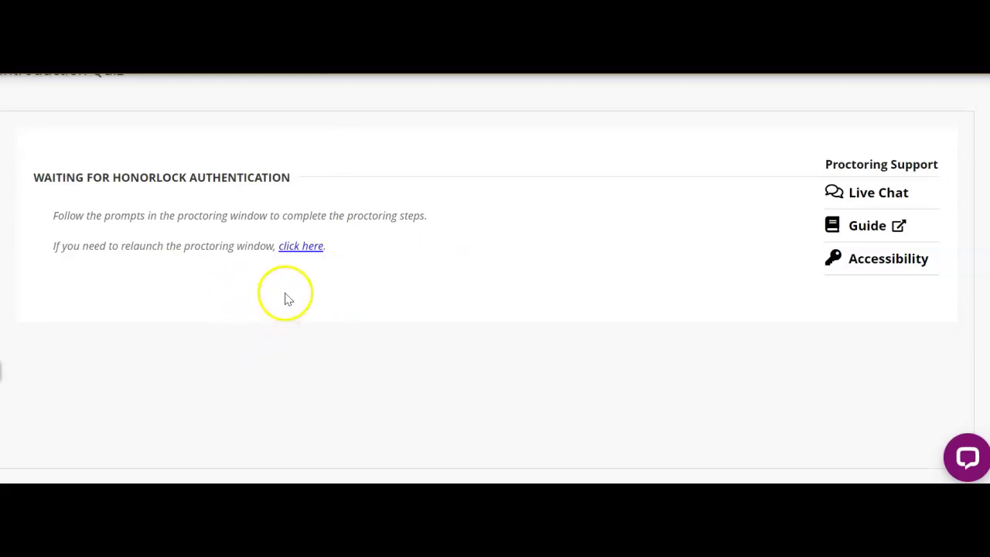
click(303, 249)
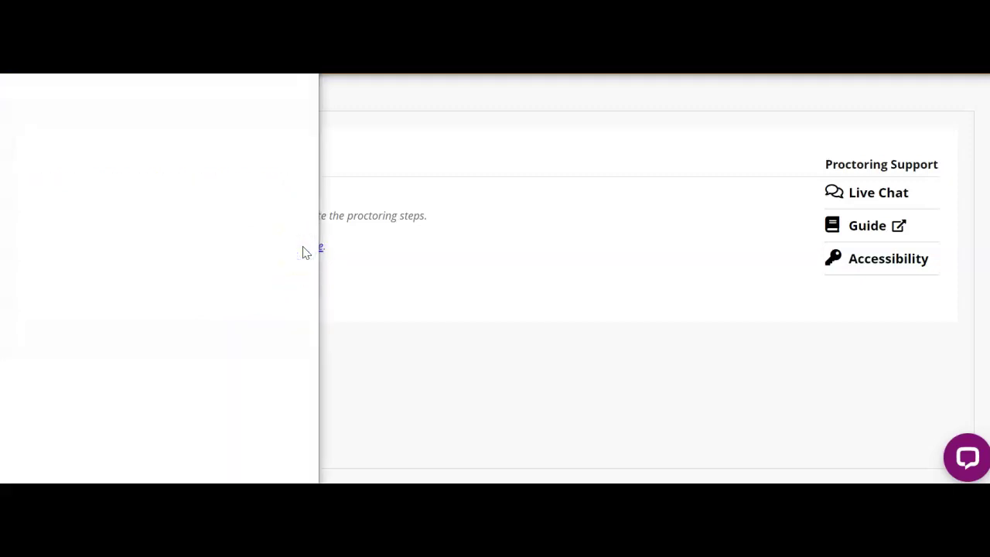
click(300, 267)
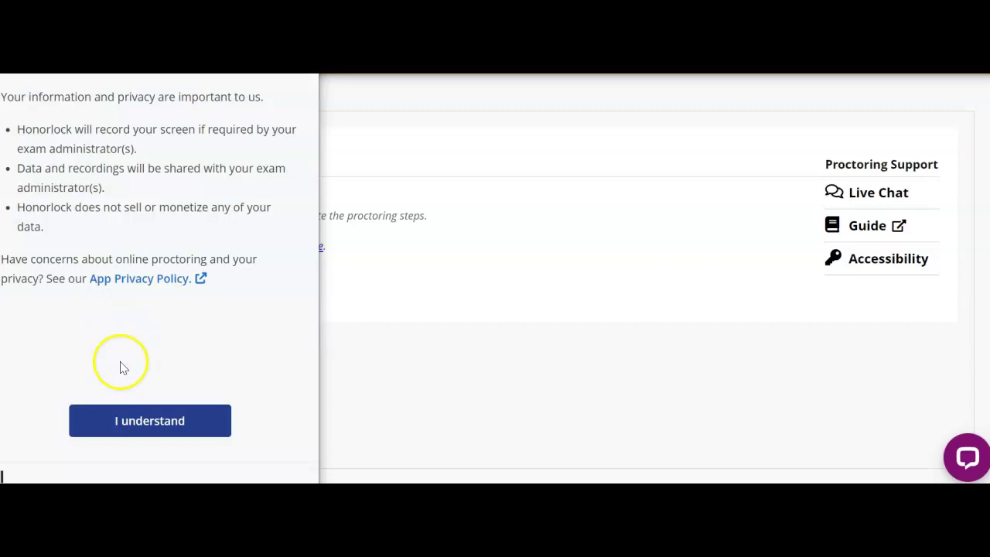
Step: Acknowledge Honorlock's privacy information and take the Face Detection photo with the face centred in the frame
click(124, 426)
click(124, 424)
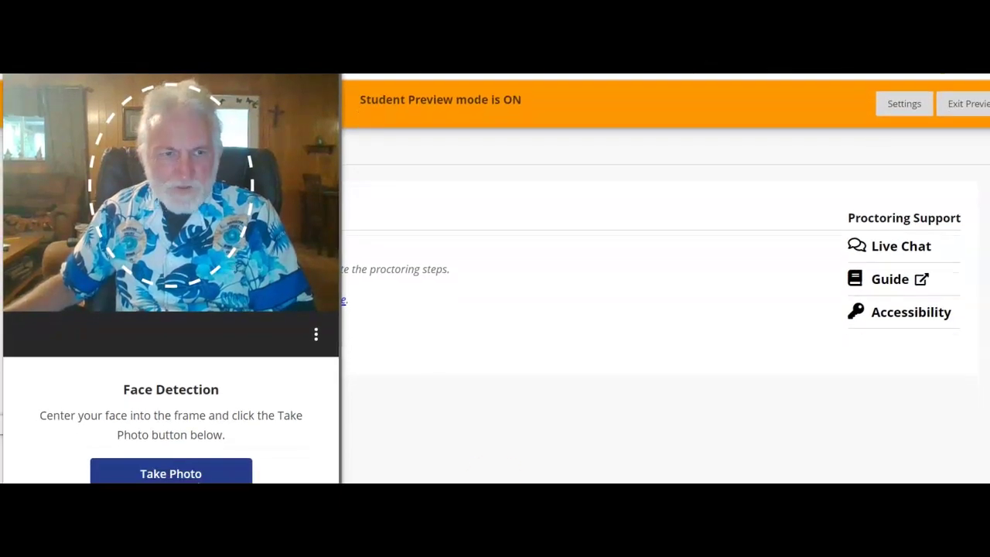
click(209, 475)
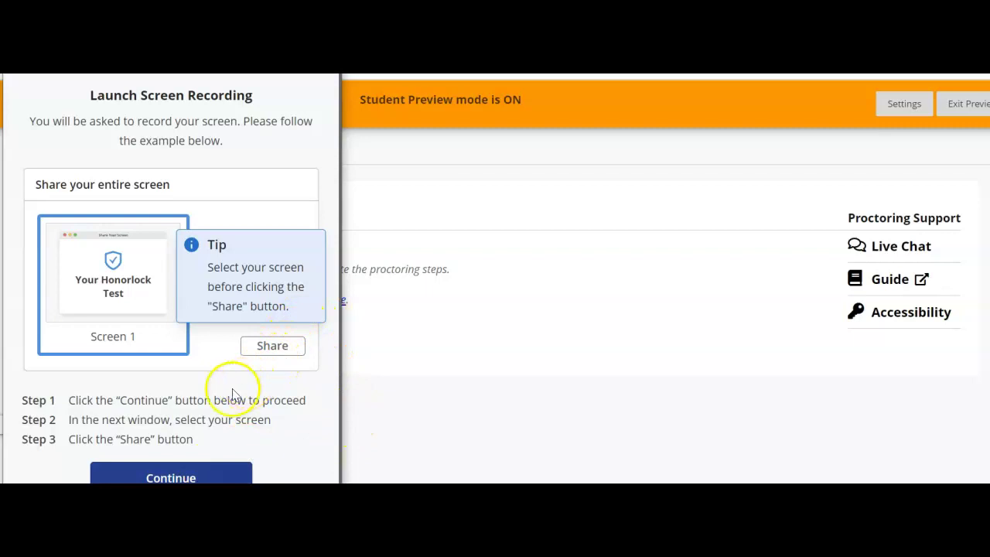
Step: Continue through Launch Screen Recording and share the entire screen with Honorlock
click(109, 272)
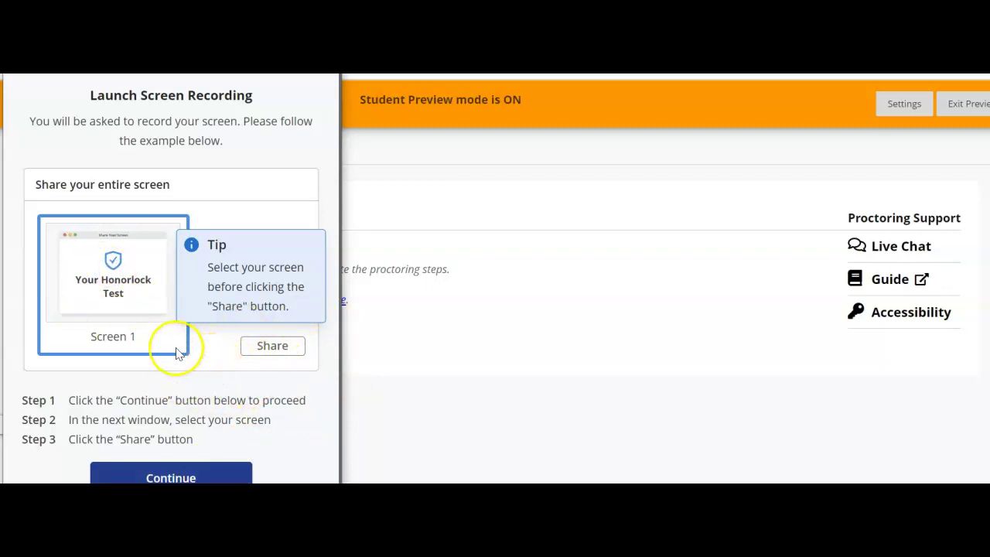
click(127, 306)
click(168, 479)
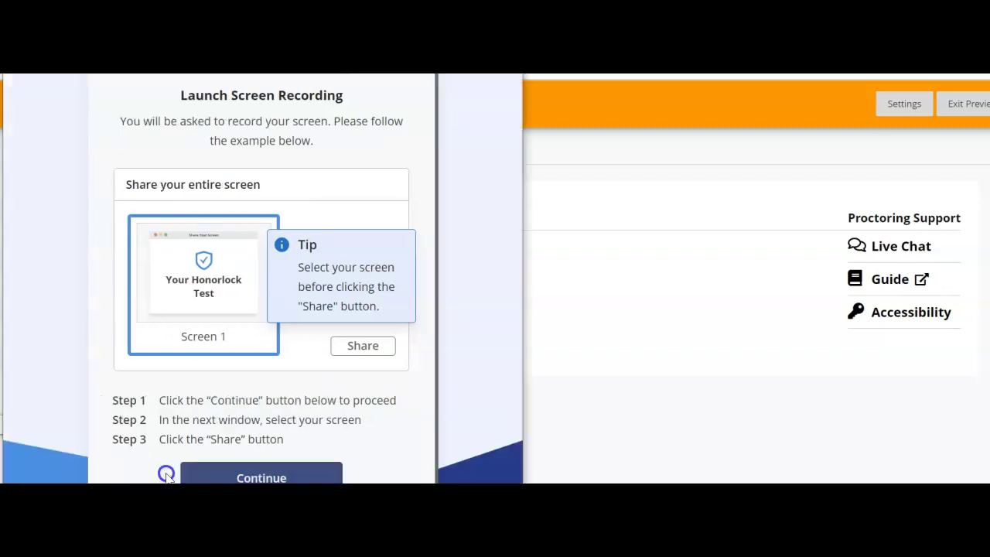
click(124, 219)
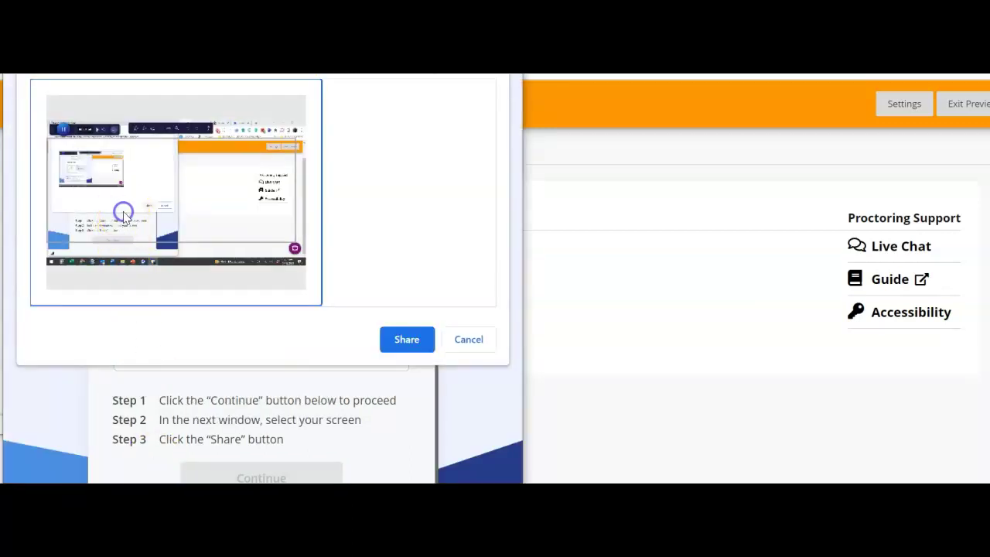
click(399, 350)
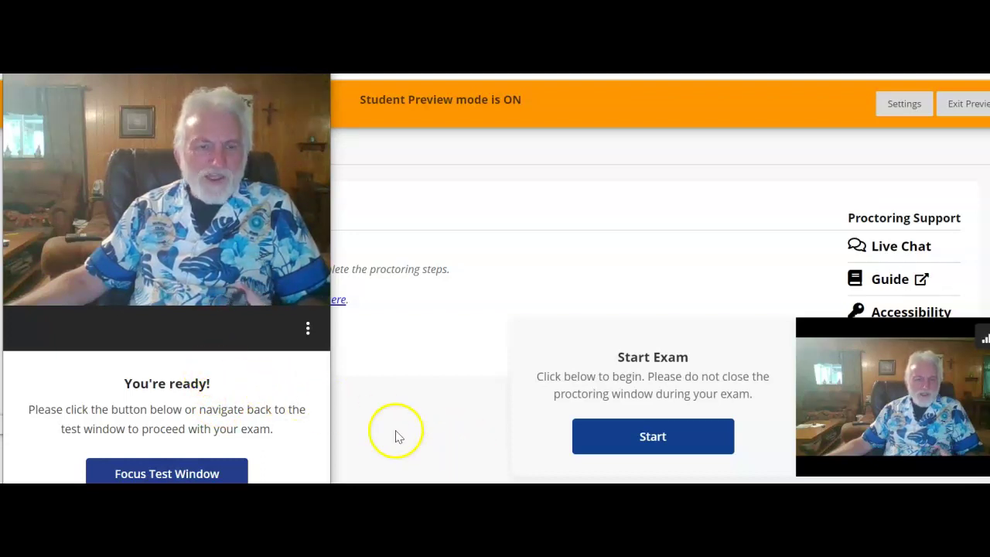
Step: Return from the proctoring window to the test window and start the exam
click(87, 362)
drag(87, 385, 147, 412)
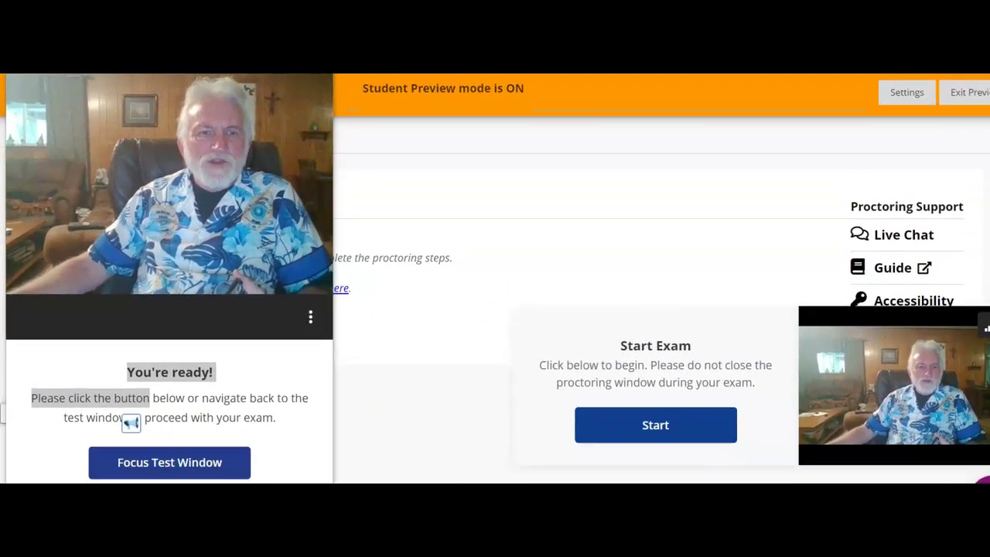
drag(131, 420, 843, 408)
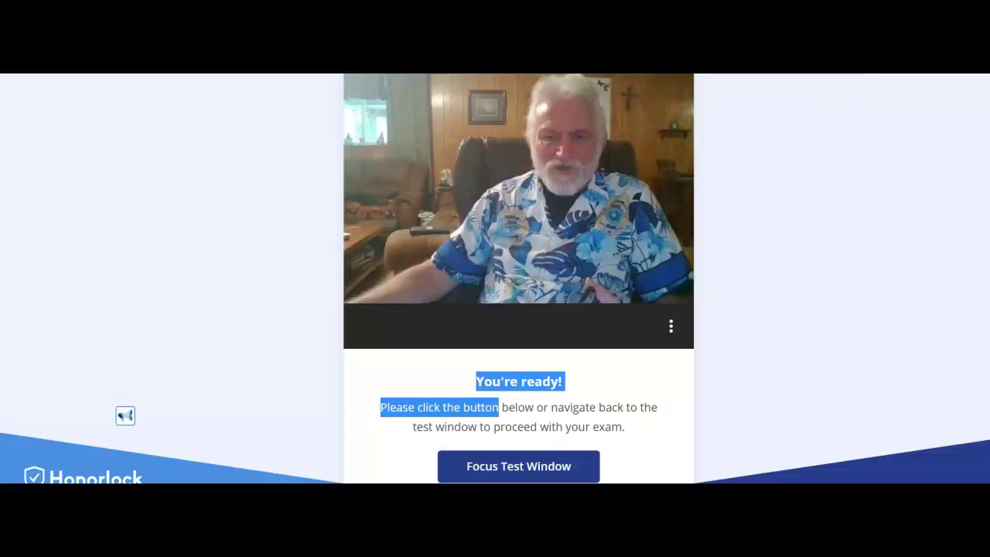
click(548, 470)
click(661, 424)
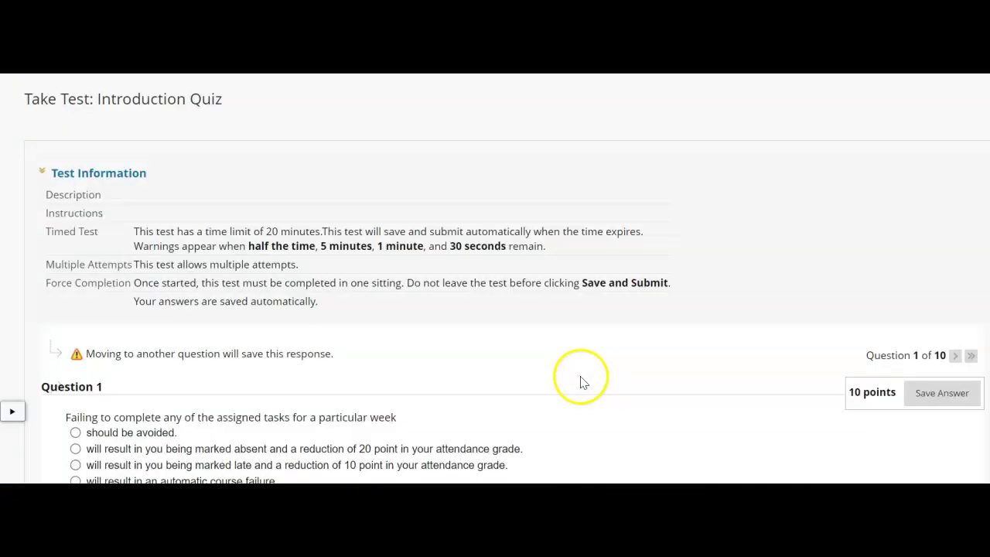
Step: Answer Question 1 with "should be avoided."
scroll(452, 364, down, 2)
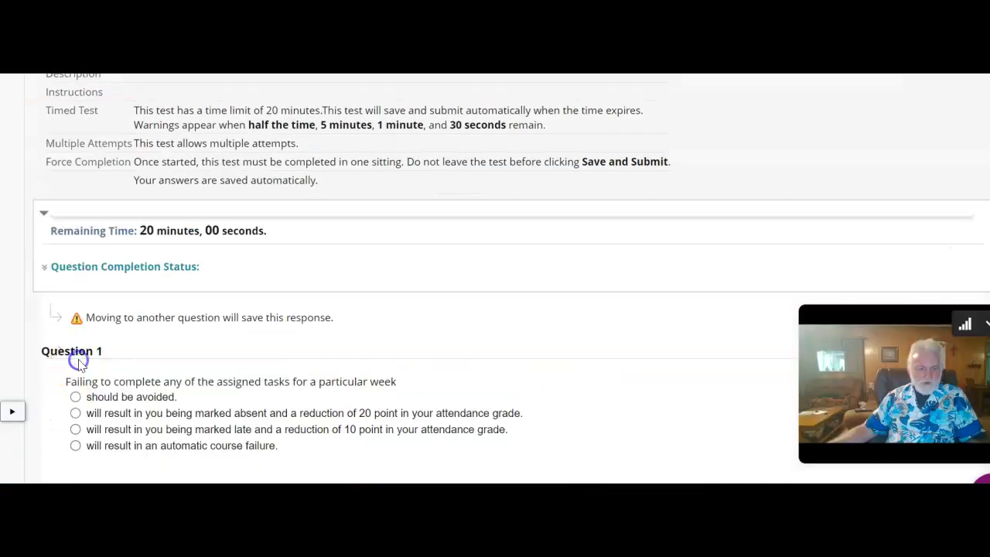
click(76, 414)
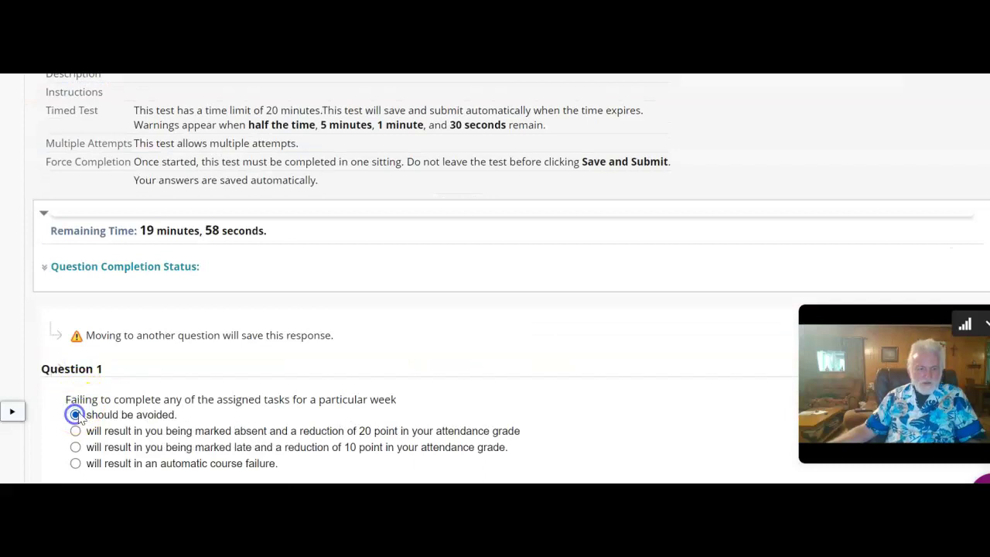
scroll(84, 413, down, 1)
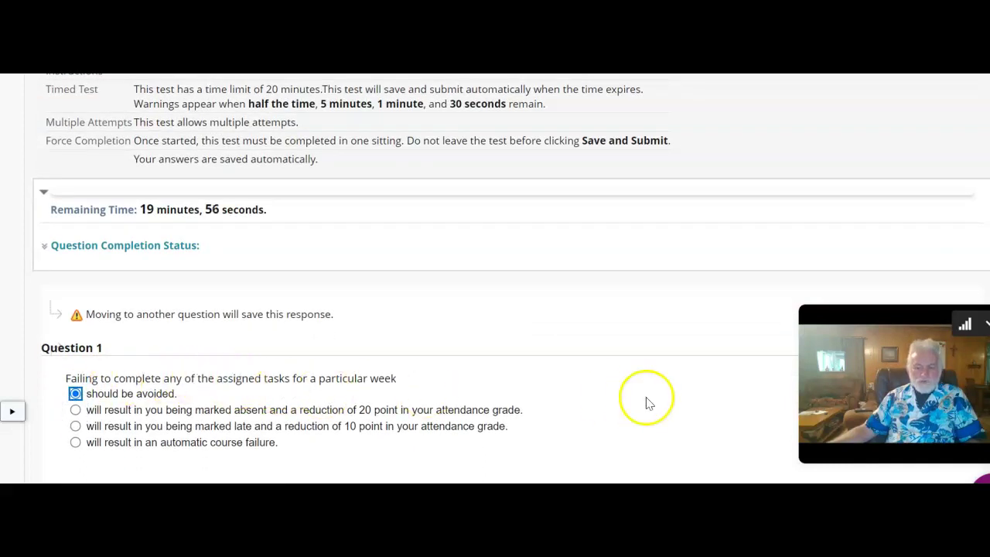
click(679, 455)
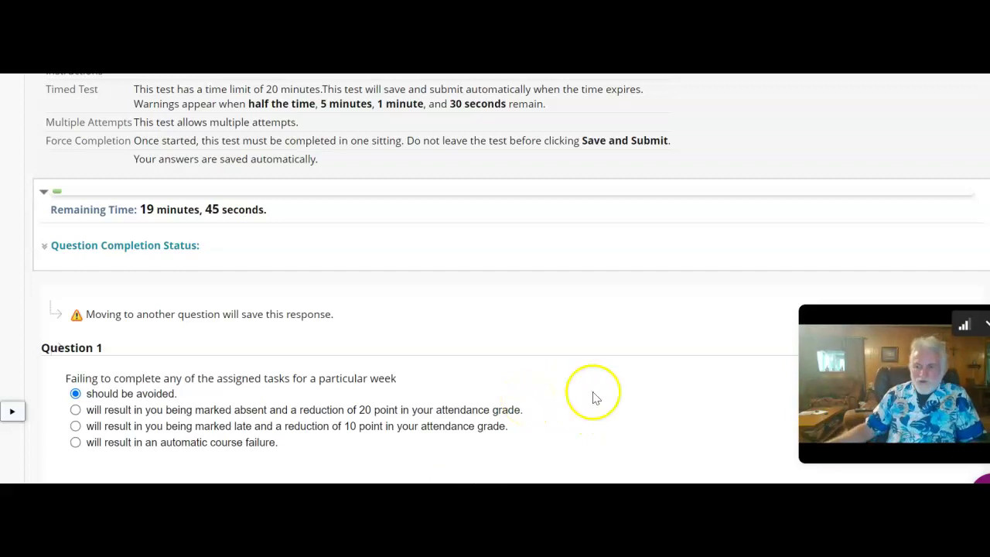
Step: Move the webcam preview up clear of the question's saved status, and expand the Question Completion Status
drag(862, 416, 835, 186)
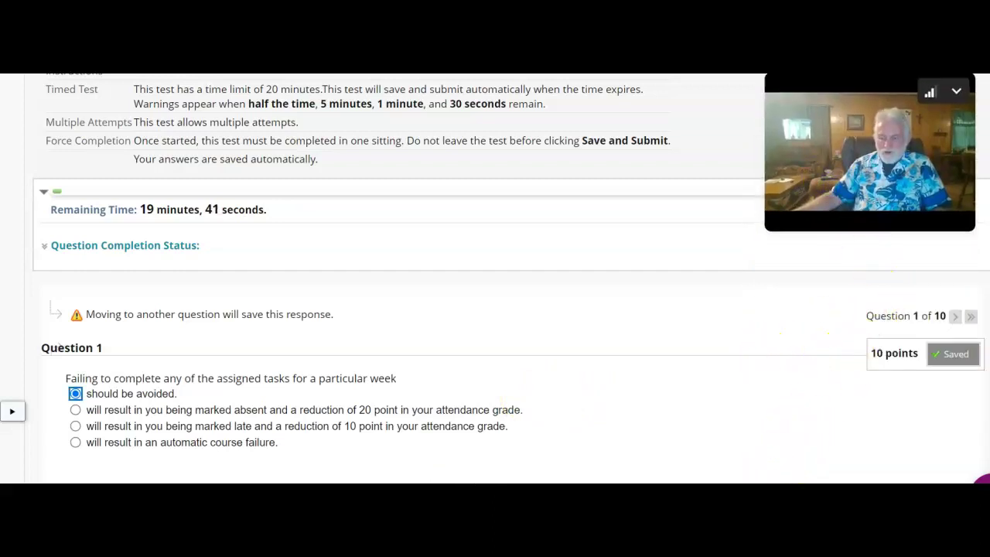
scroll(689, 401, up, 2)
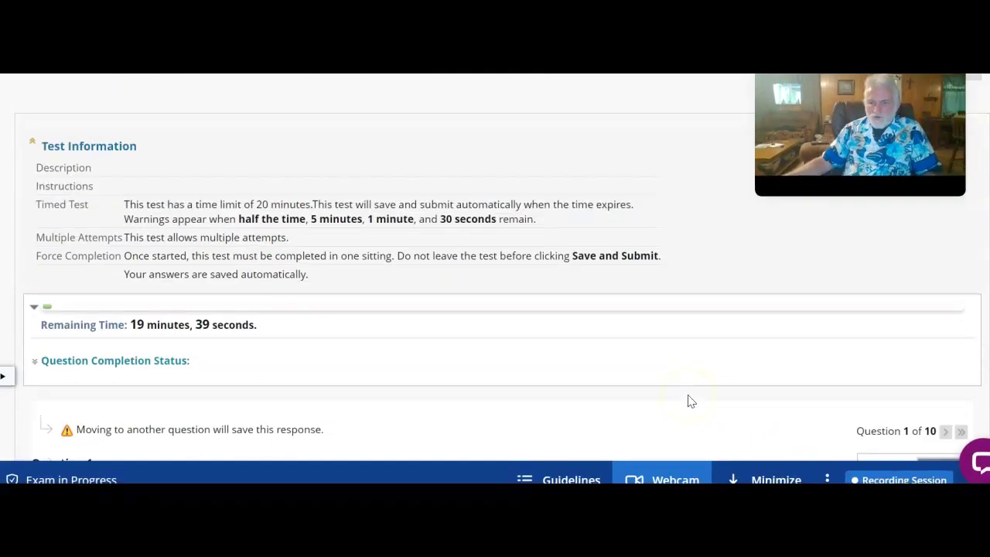
scroll(691, 401, down, 2)
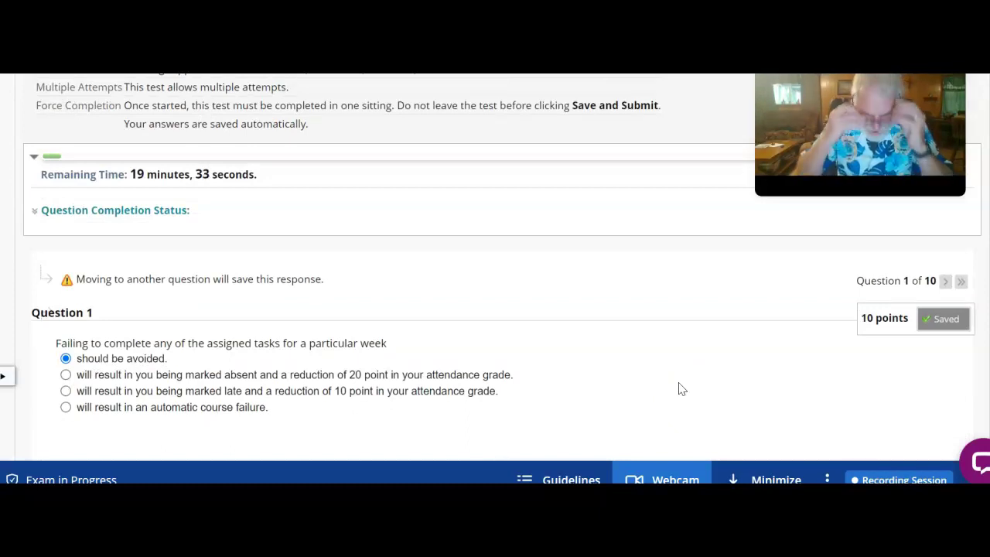
click(35, 212)
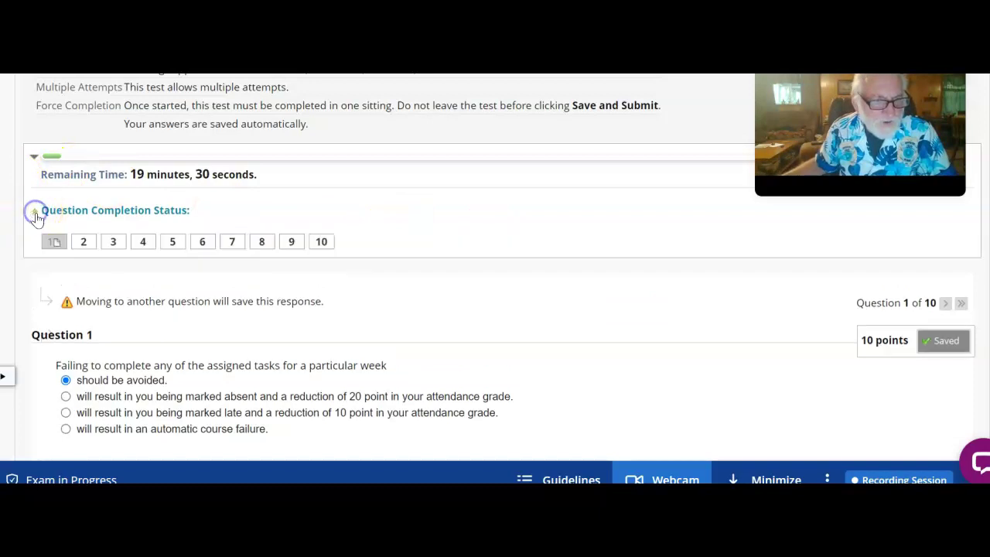
Step: Go to Question 2 and answer it with "come to campus to present your research paper."
click(84, 247)
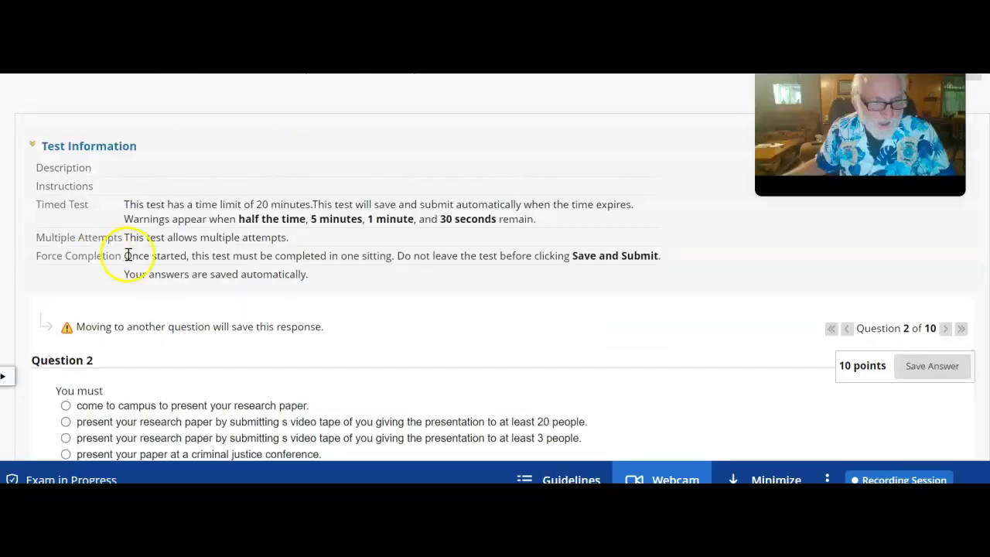
click(63, 404)
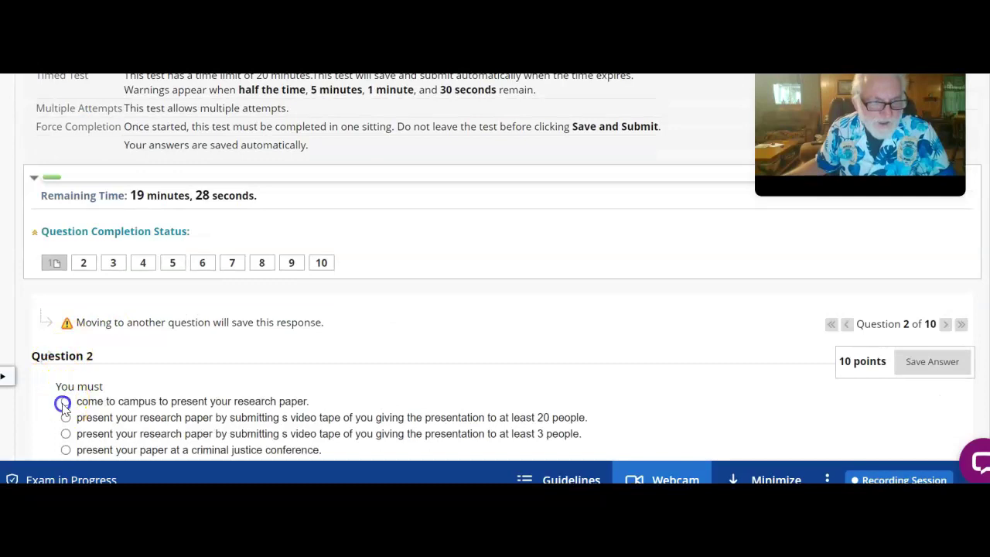
scroll(329, 422, down, 1)
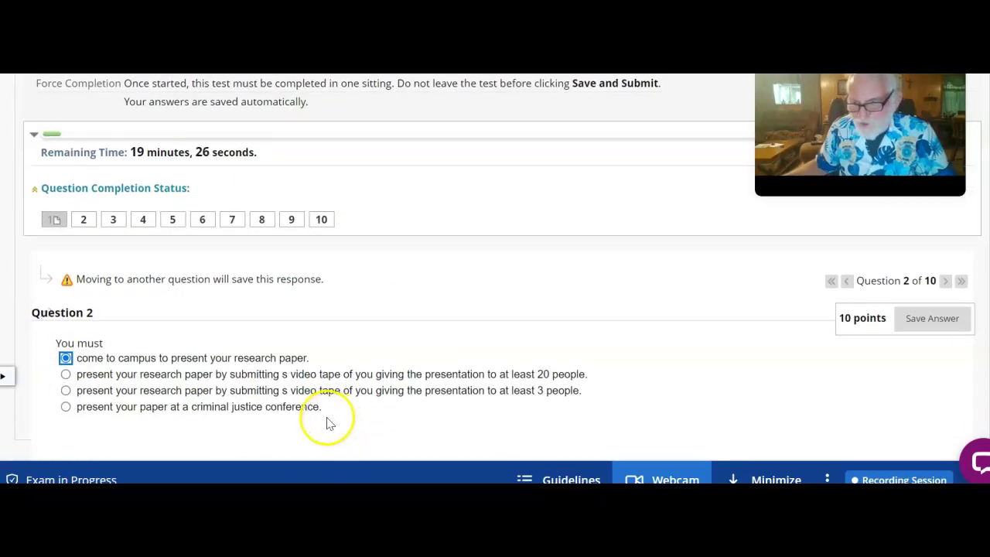
Step: Go to Question 3, choose 15 percent for participation/discussion, and save the answer
click(112, 221)
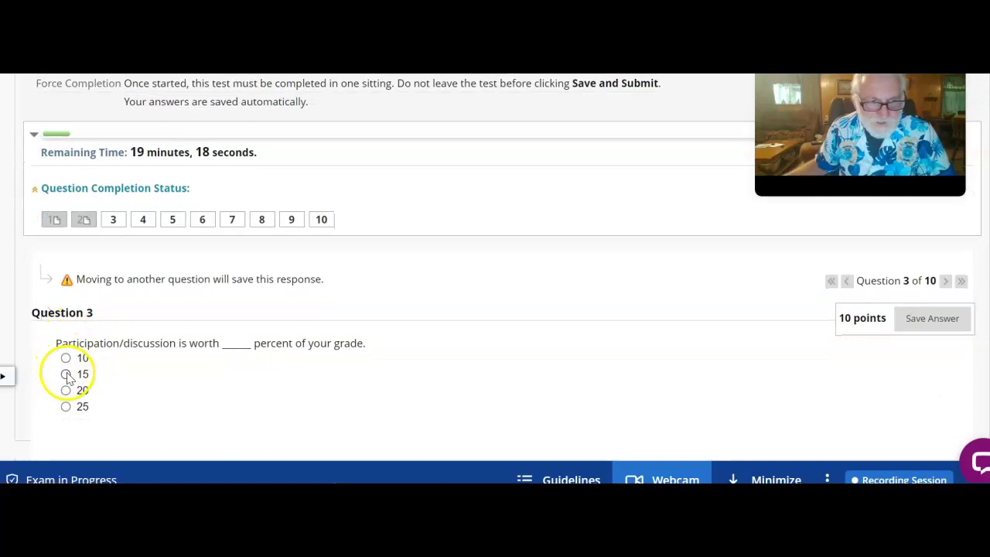
click(67, 374)
click(930, 318)
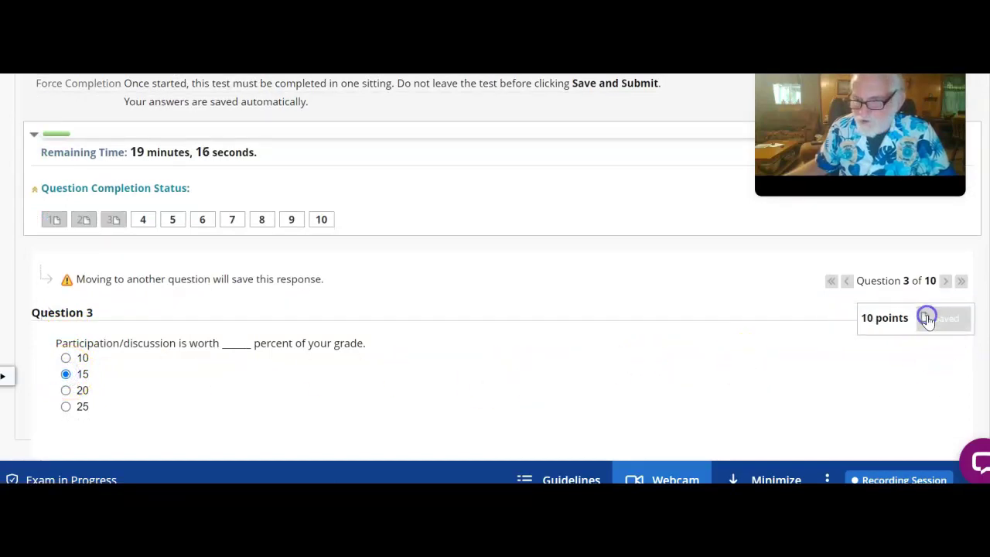
Step: Advance to Question 4, collapse and re-expand the Question Completion Status, and answer the question with D
click(945, 283)
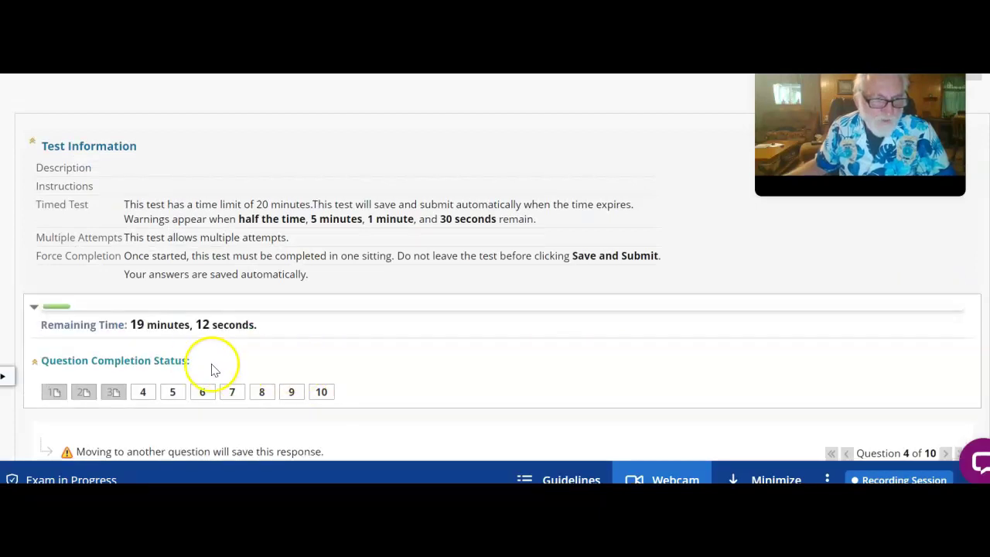
click(33, 283)
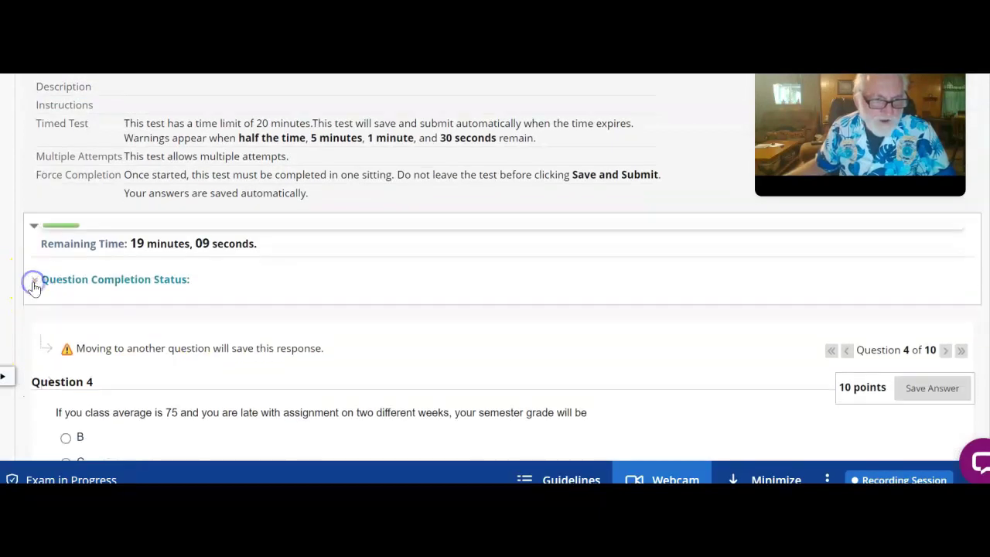
click(34, 283)
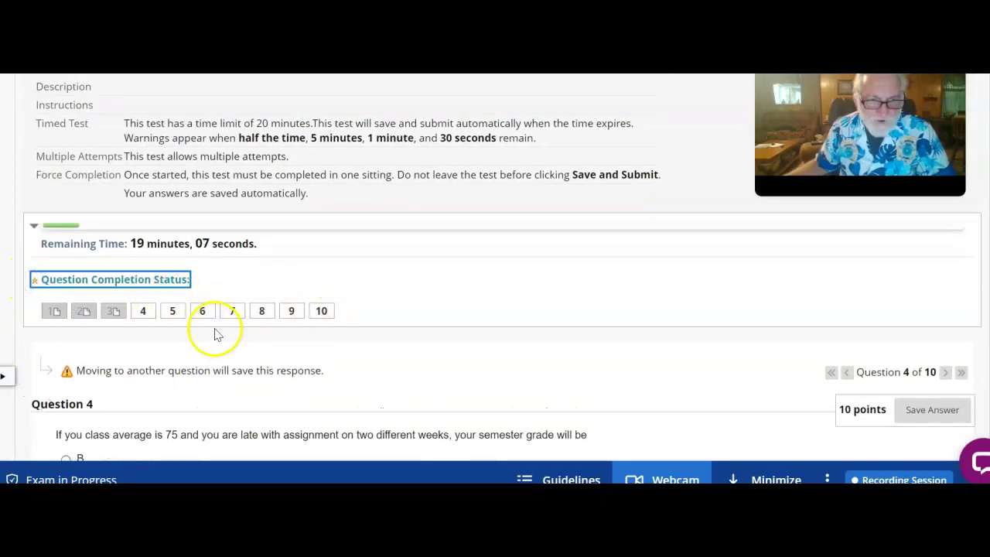
scroll(215, 343, down, 3)
click(68, 349)
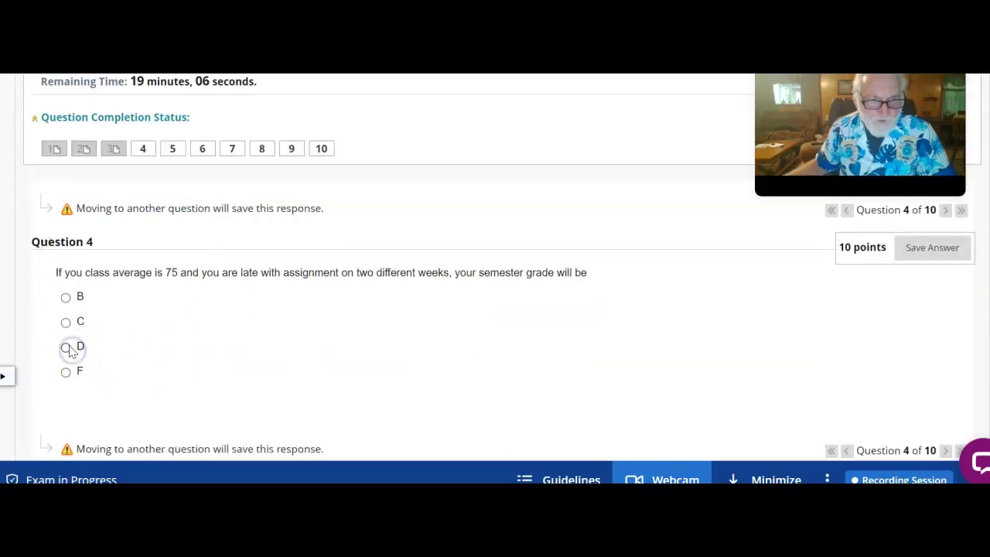
Step: Advance to Question 5, choose 20 percent for the major exams, and move on to Question 6
click(946, 216)
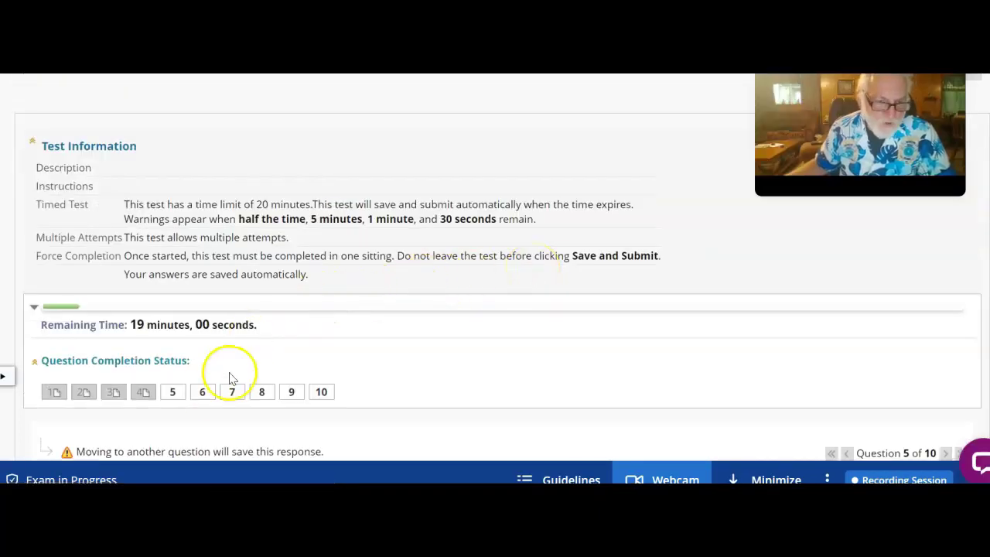
scroll(116, 379, down, 2)
click(65, 391)
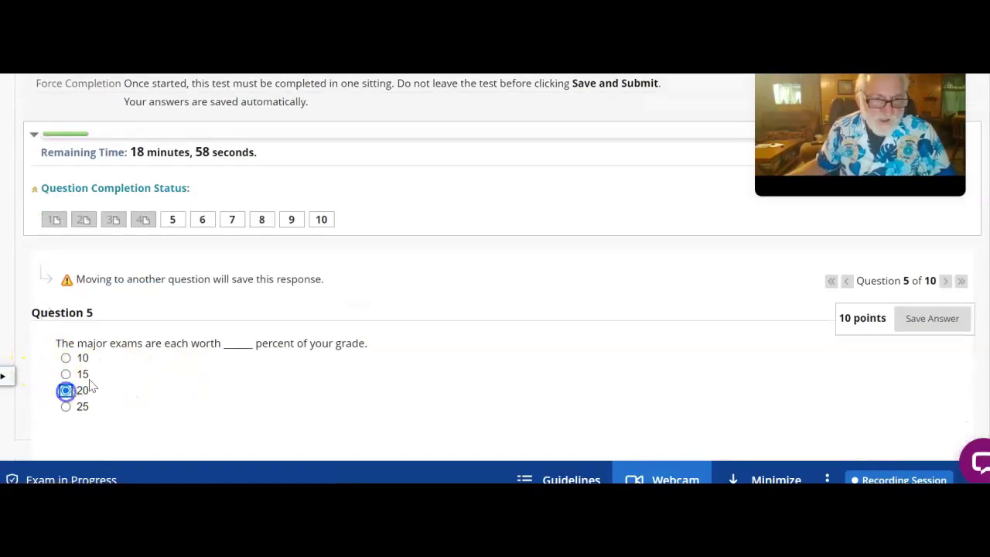
click(944, 285)
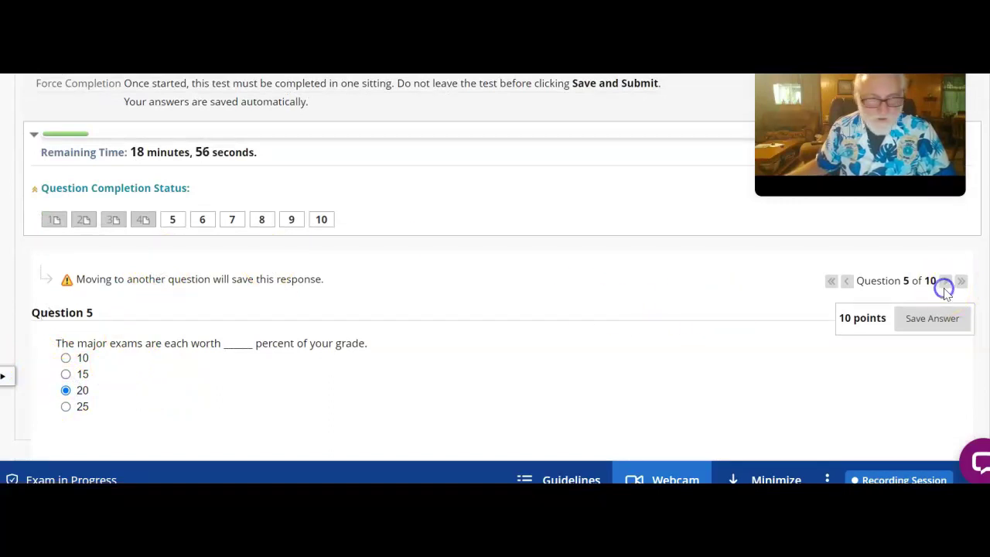
click(945, 282)
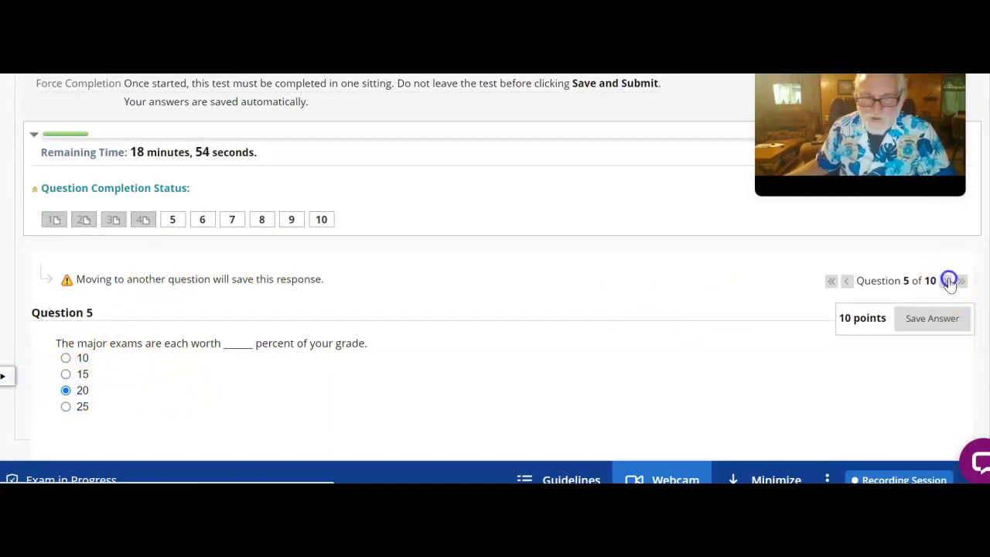
Step: Skip Question 6 unanswered, jump straight to Question 10, and select an answer for it
scroll(320, 287, down, 3)
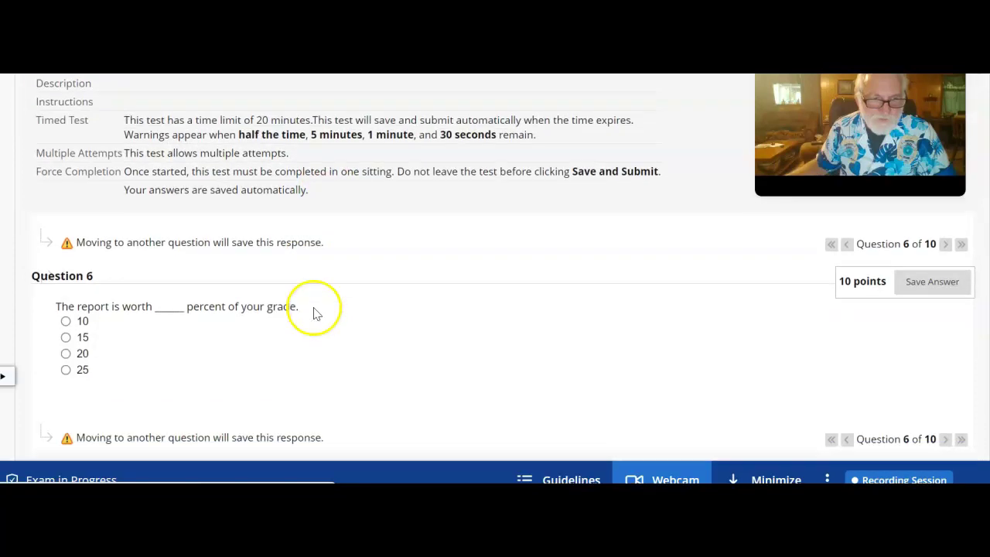
click(320, 263)
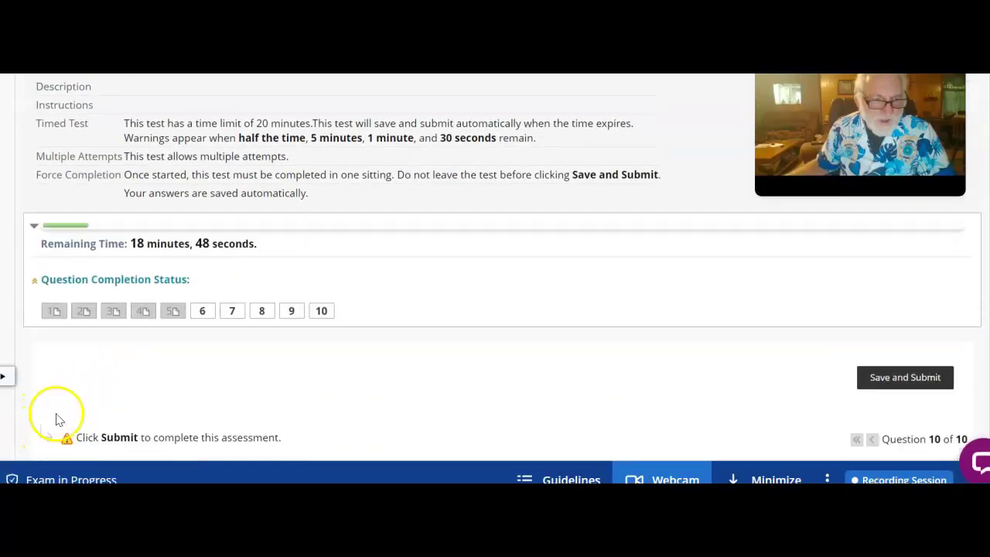
click(67, 436)
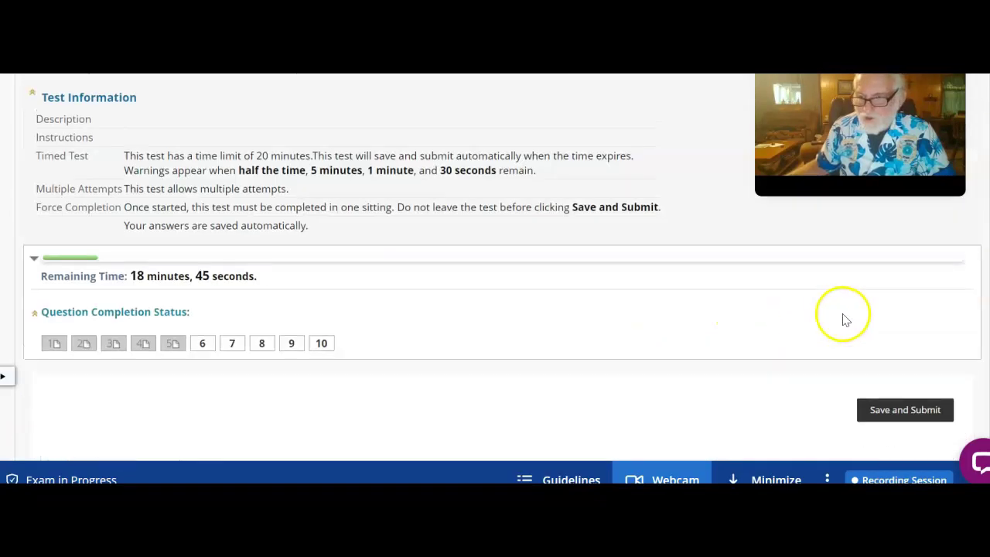
Step: Save and submit the quiz with the incomplete questions, and continue to the submission review
click(889, 410)
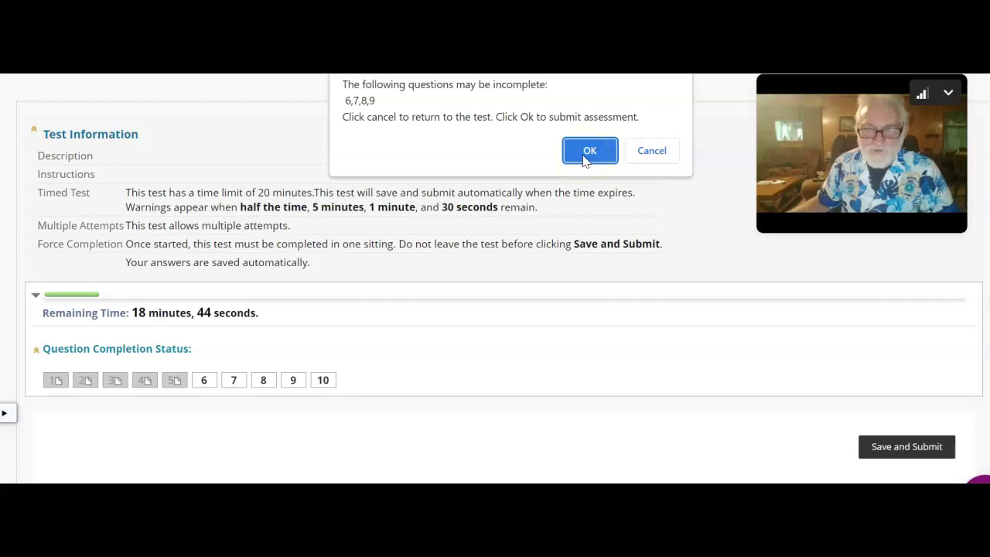
click(586, 155)
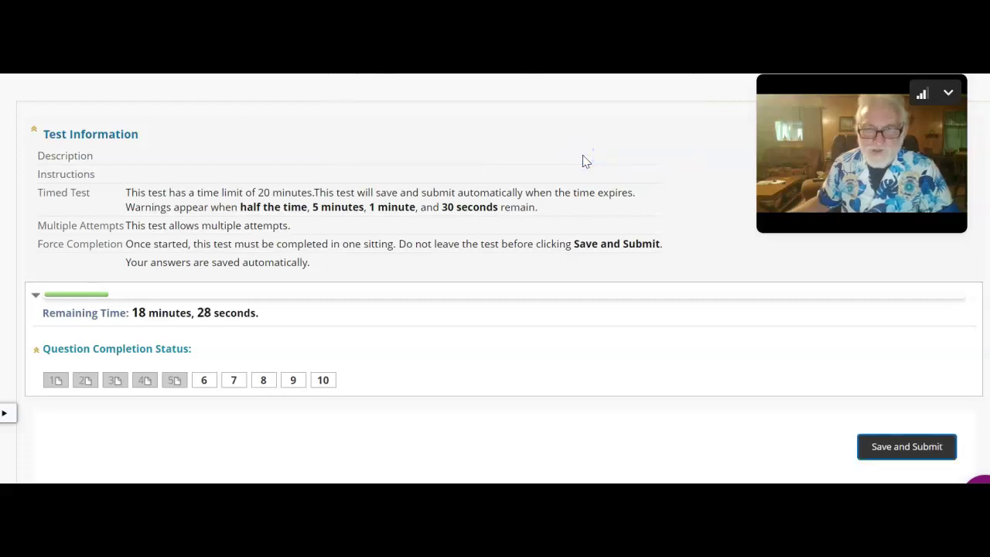
scroll(548, 232, down, 1)
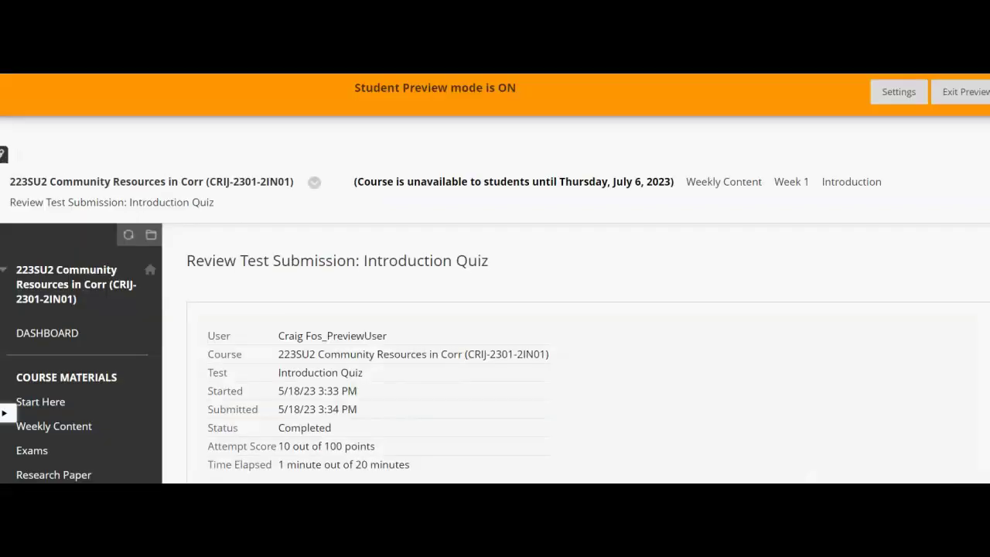
Step: Review the Introduction Quiz submission, checking the attempt details and the points given for each question
scroll(664, 442, down, 4)
scroll(664, 443, down, 2)
scroll(641, 464, up, 6)
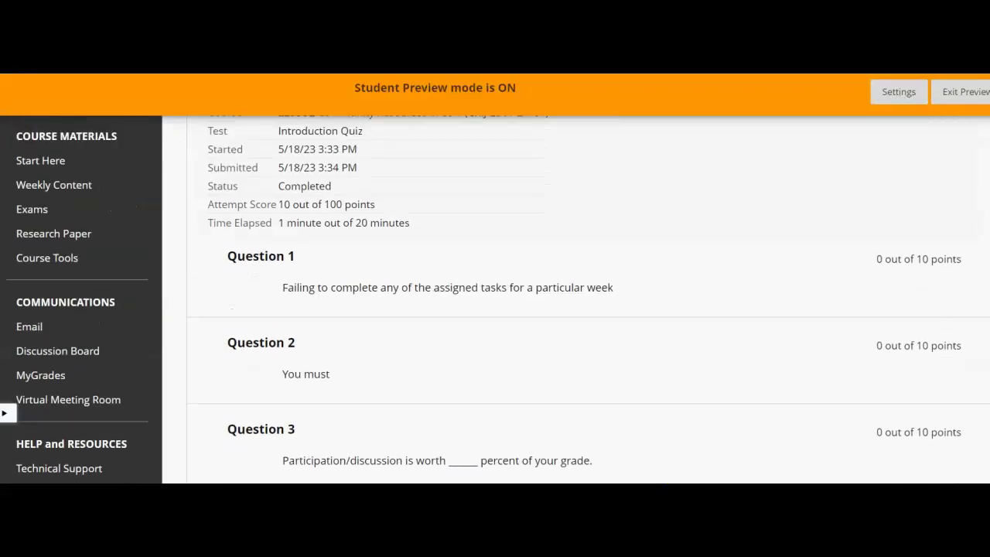
scroll(638, 476, down, 5)
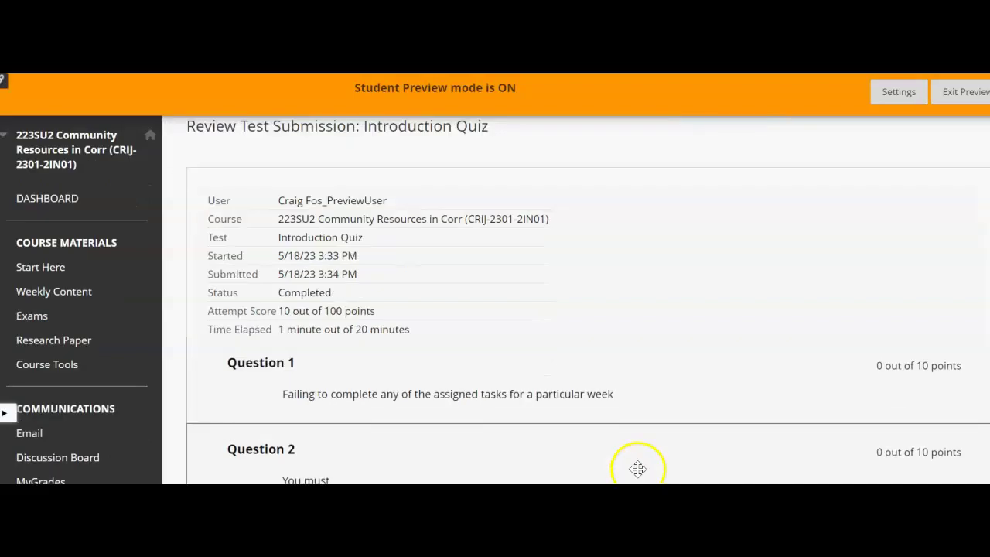
scroll(664, 415, up, 5)
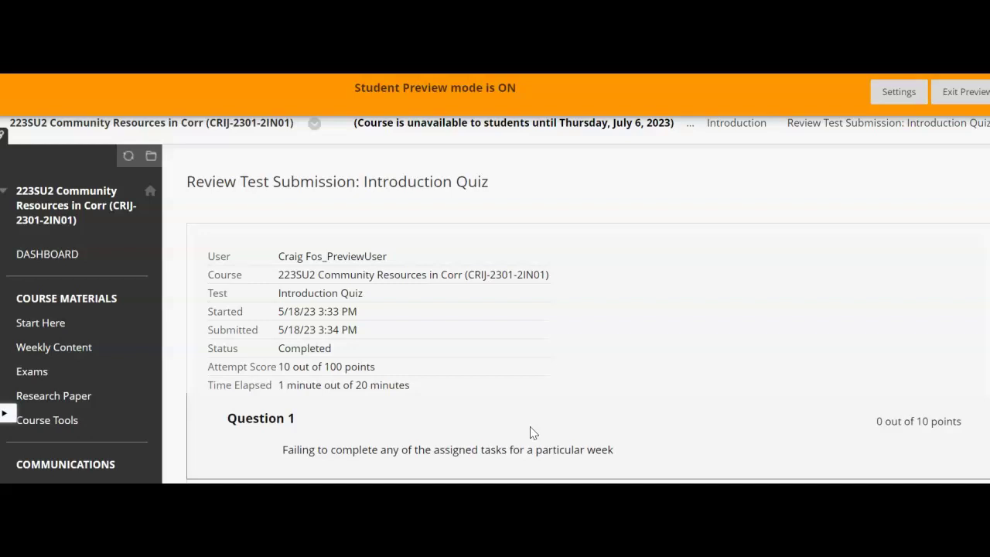
click(546, 412)
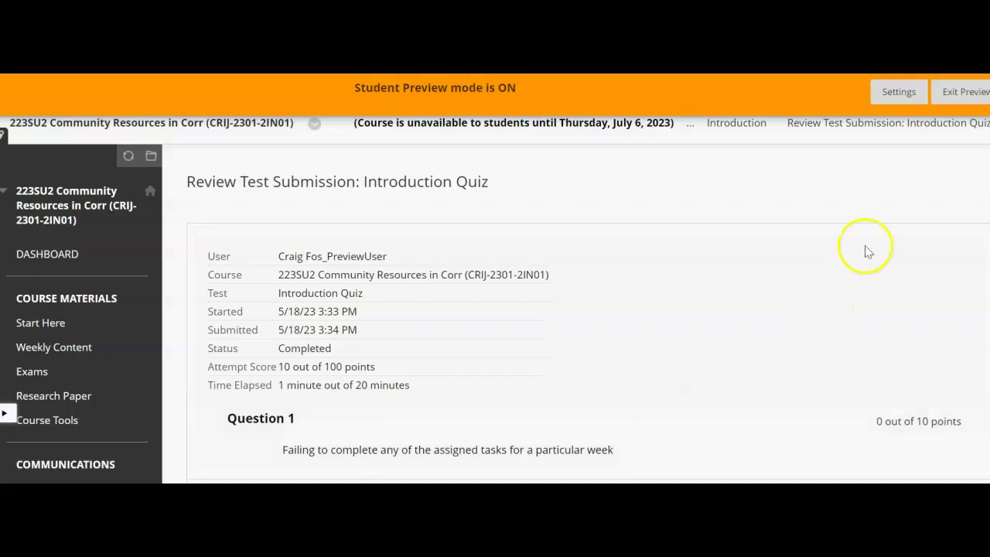
Step: Reopen the Introduction Quiz from the Week 1 Introduction page and start a new submission
click(958, 93)
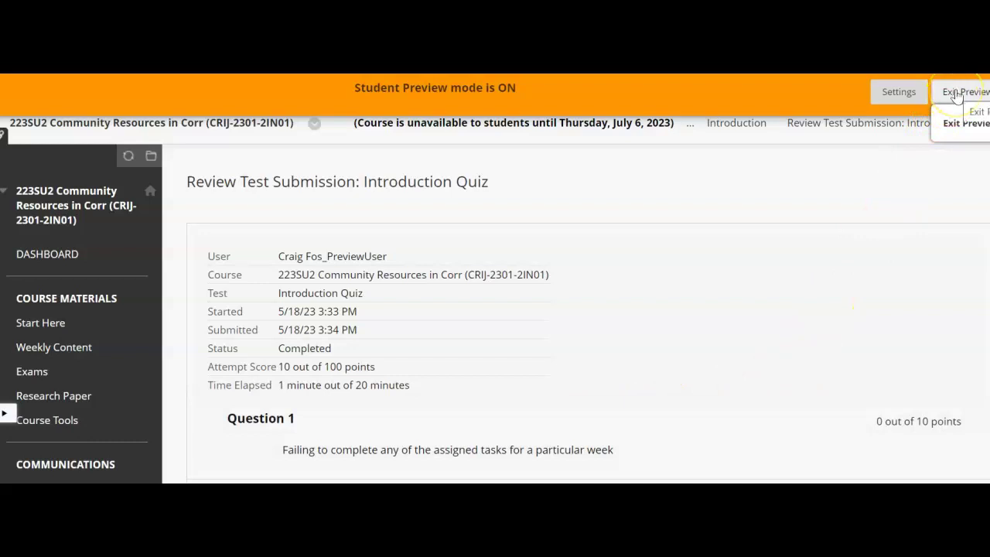
scroll(806, 371, down, 12)
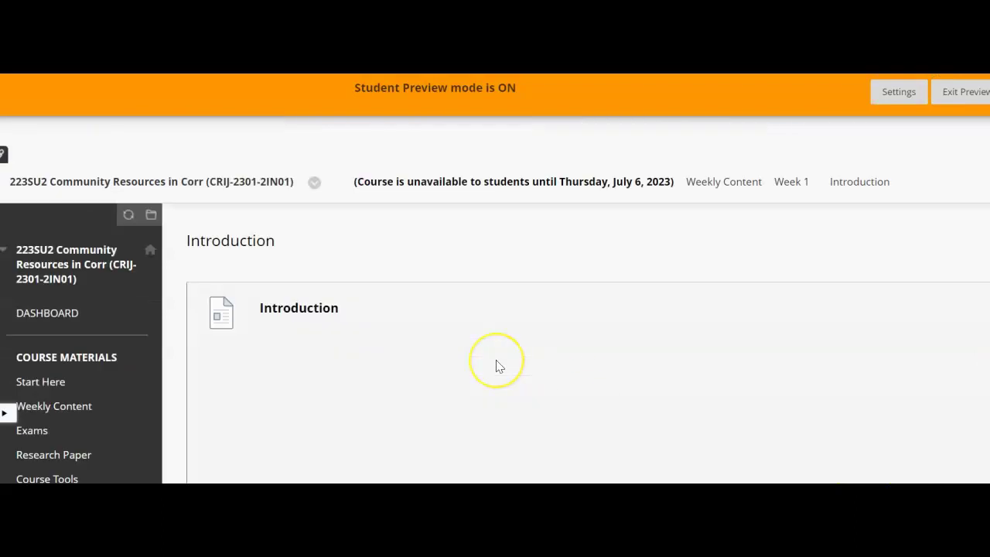
scroll(498, 366, down, 6)
scroll(497, 367, down, 10)
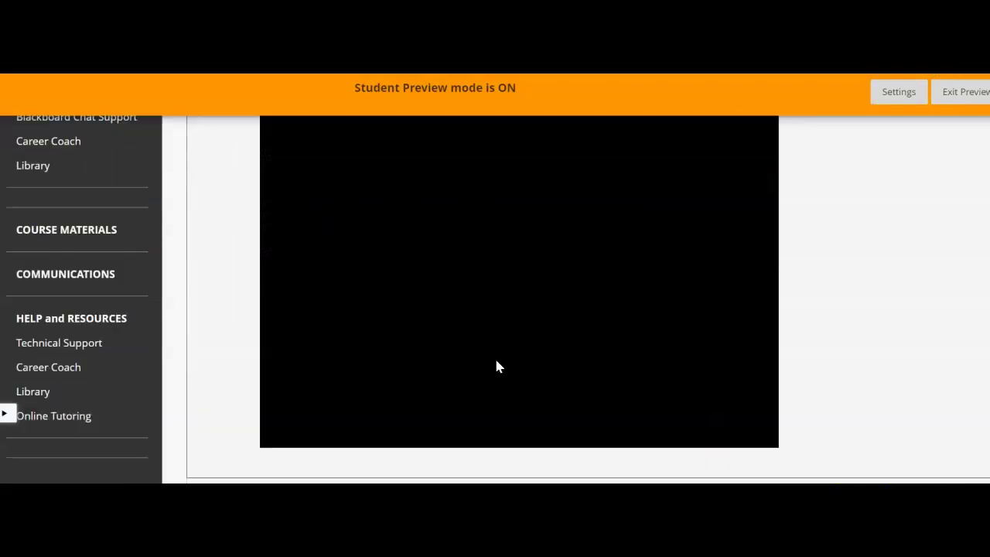
scroll(342, 391, down, 2)
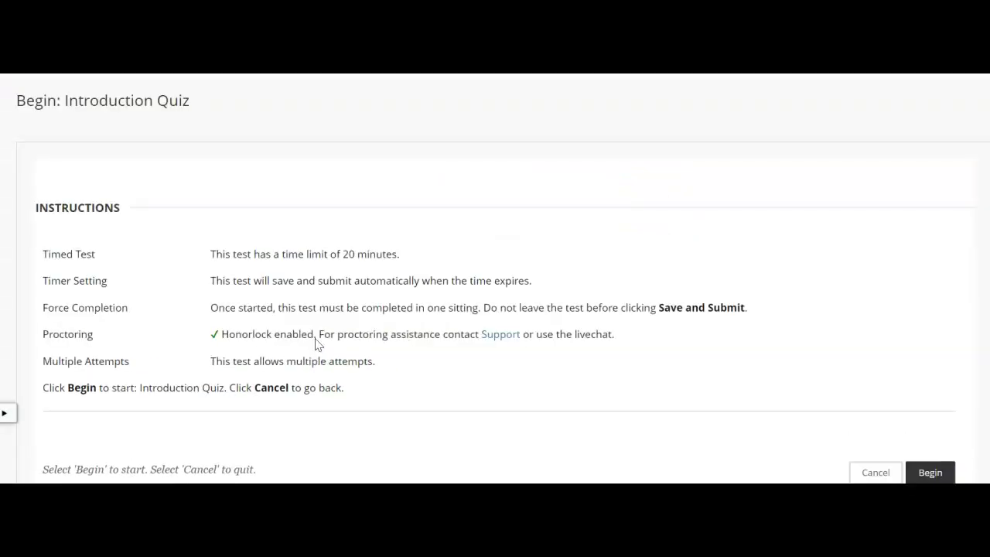
click(941, 449)
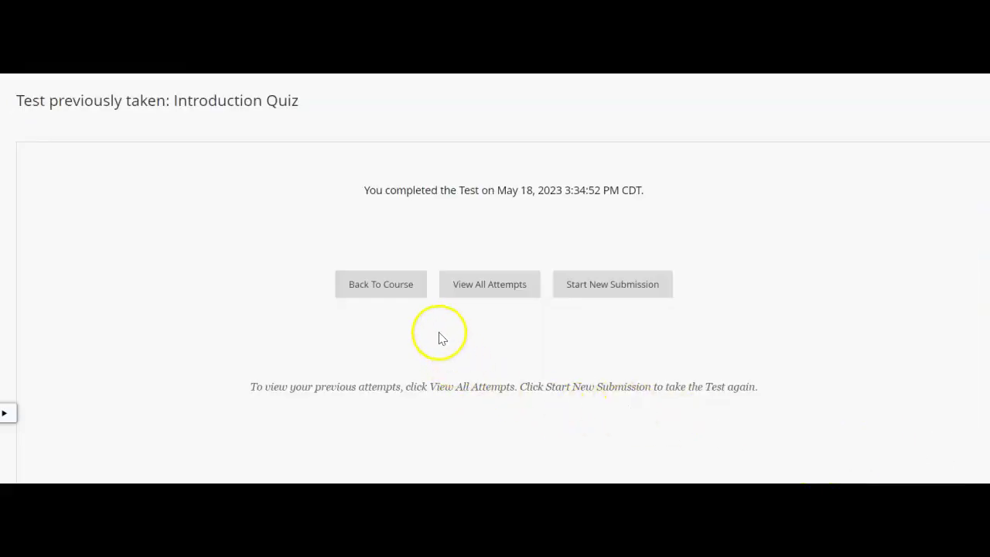
click(578, 288)
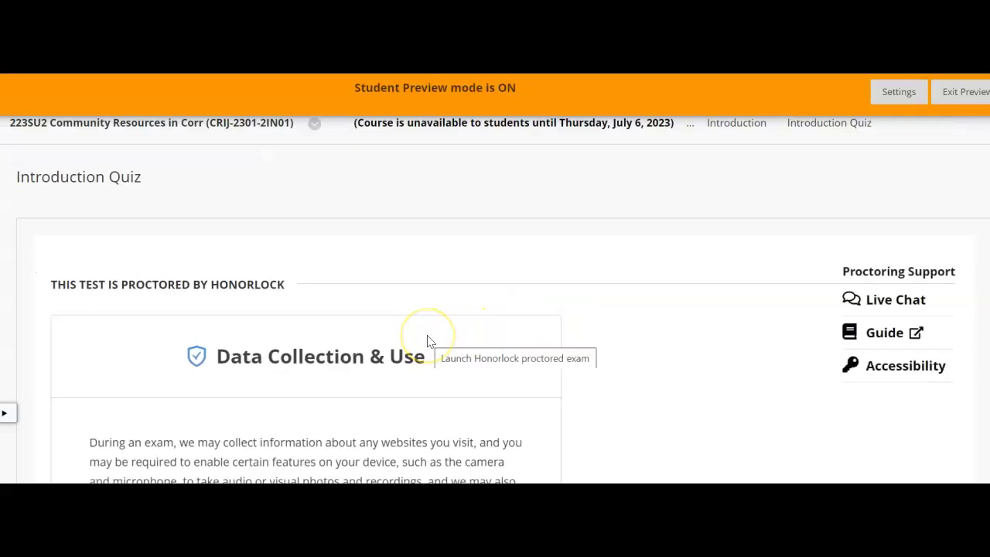
Step: Agree to Honorlock's Terms of Service and authorize the collection of exam data
scroll(431, 342, down, 4)
scroll(430, 342, down, 1)
click(190, 322)
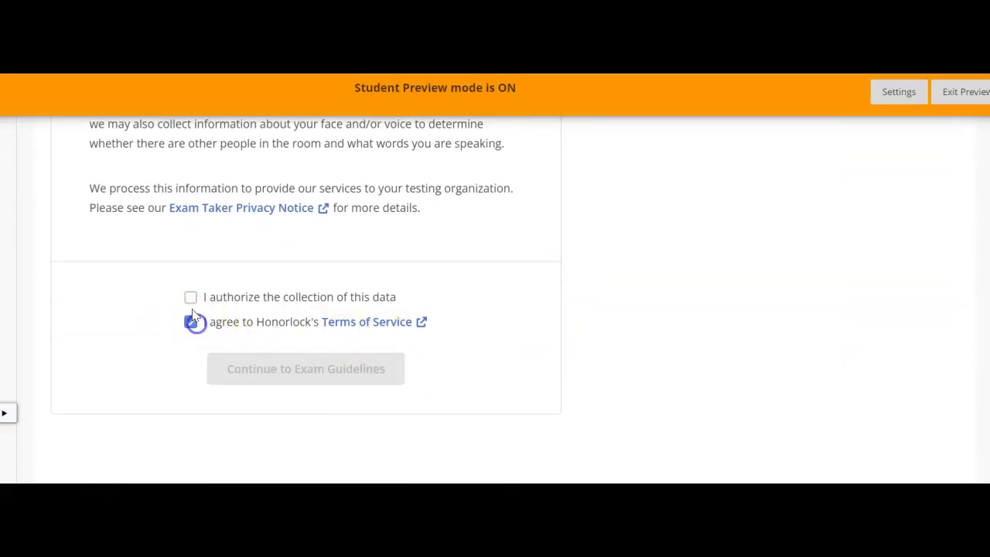
click(192, 303)
Step: Continue to the exam guidelines and launch proctoring for the quiz
scroll(373, 375, up, 5)
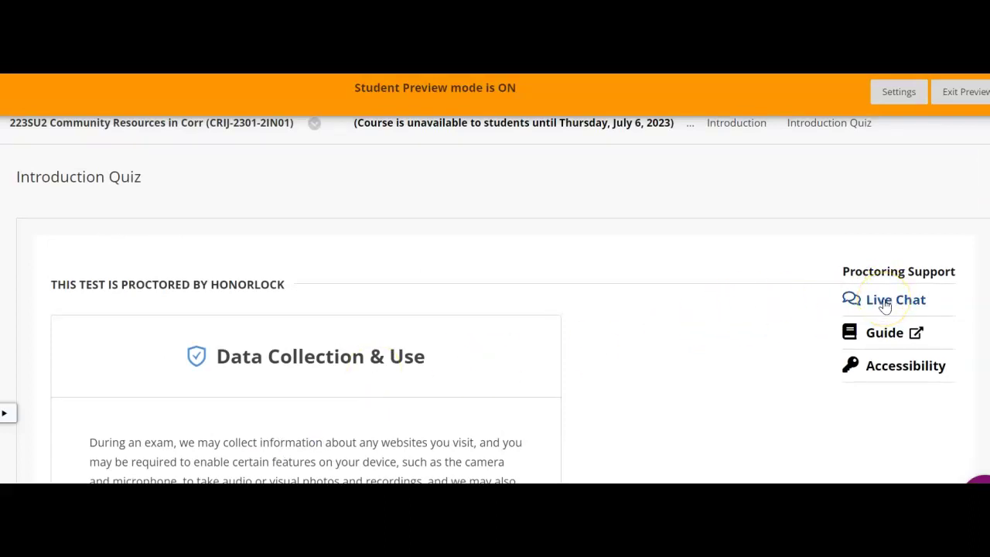
scroll(636, 323, down, 2)
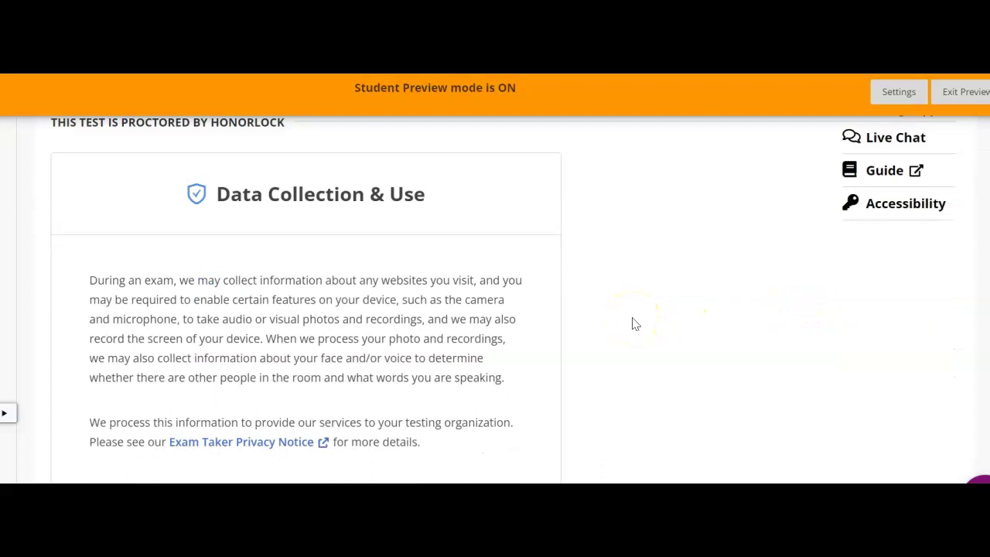
scroll(635, 322, down, 3)
click(313, 381)
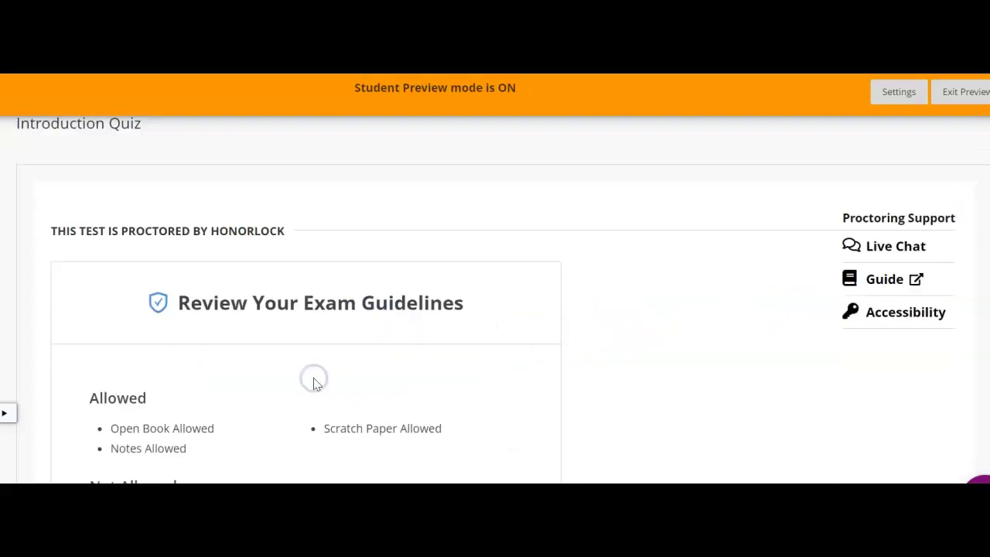
scroll(313, 381, down, 9)
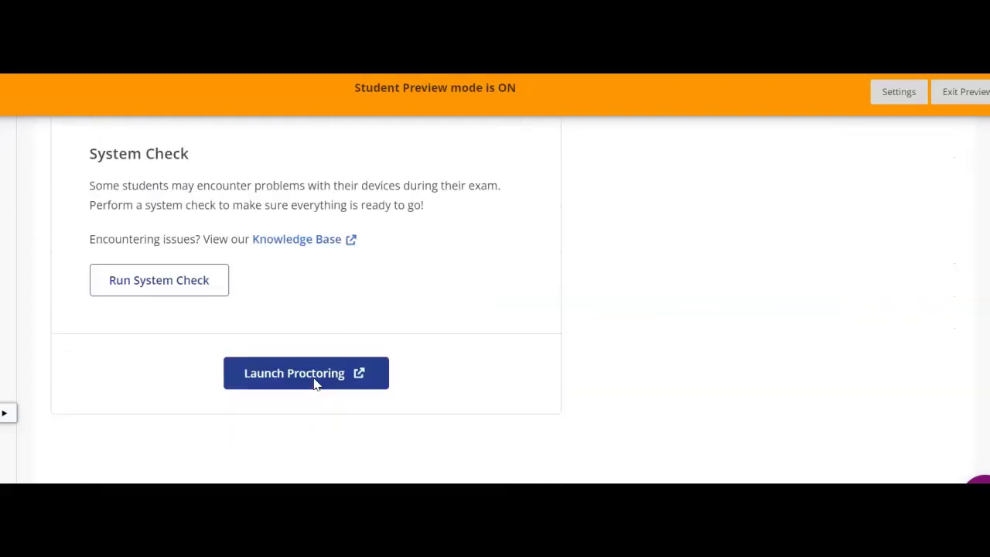
click(315, 384)
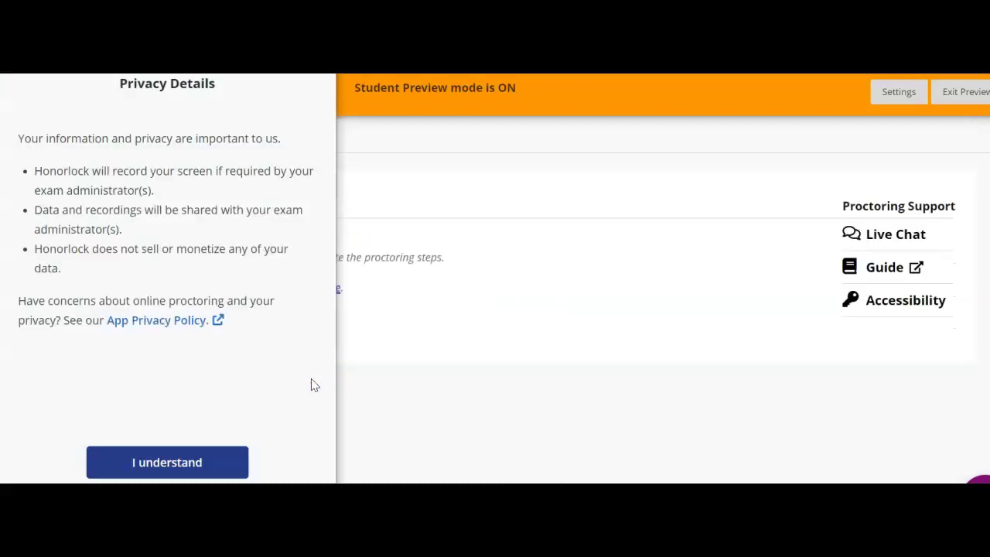
Step: Acknowledge Honorlock's privacy details and take the face detection photo
click(209, 460)
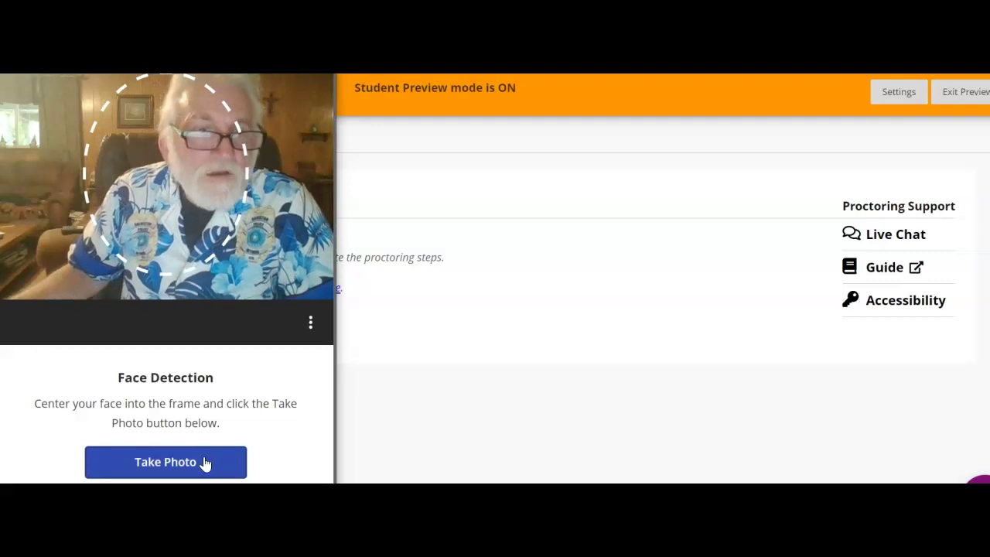
click(203, 461)
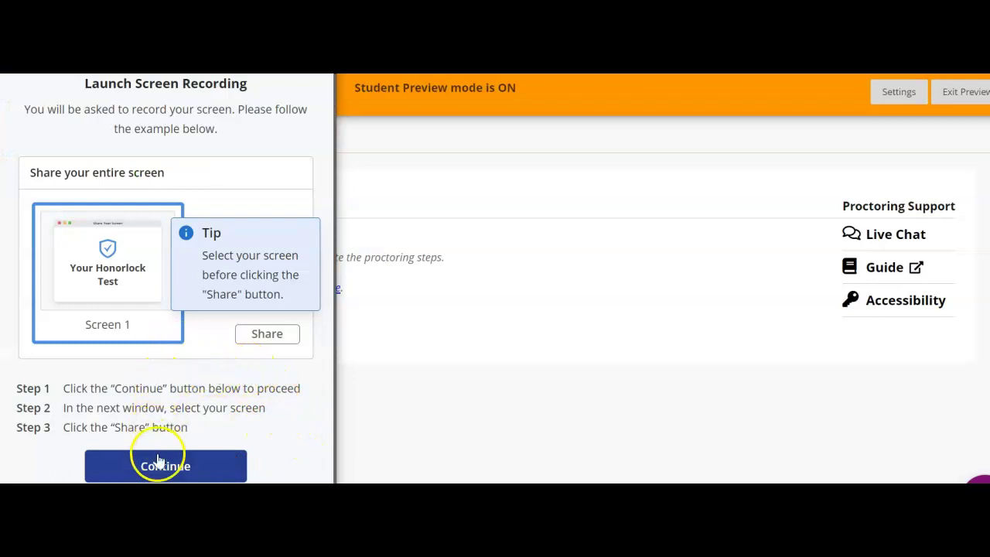
Step: Share the entire screen for Honorlock's screen recording and start the Introduction Quiz exam
click(158, 461)
click(145, 285)
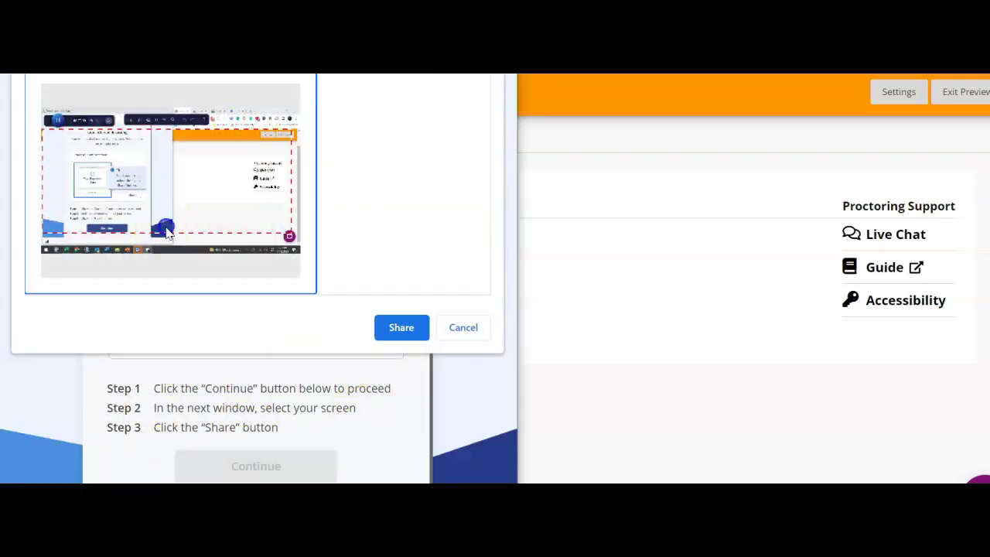
click(400, 328)
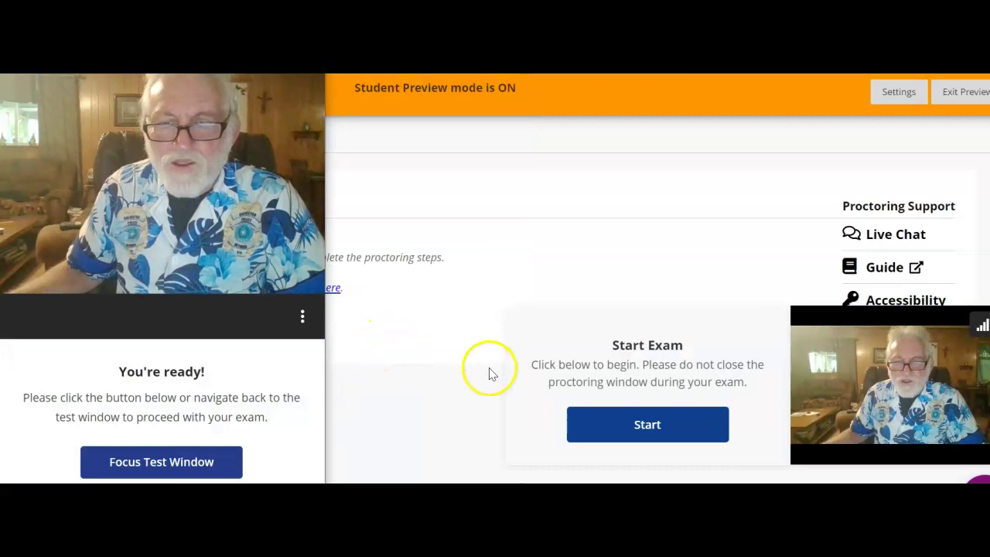
click(618, 420)
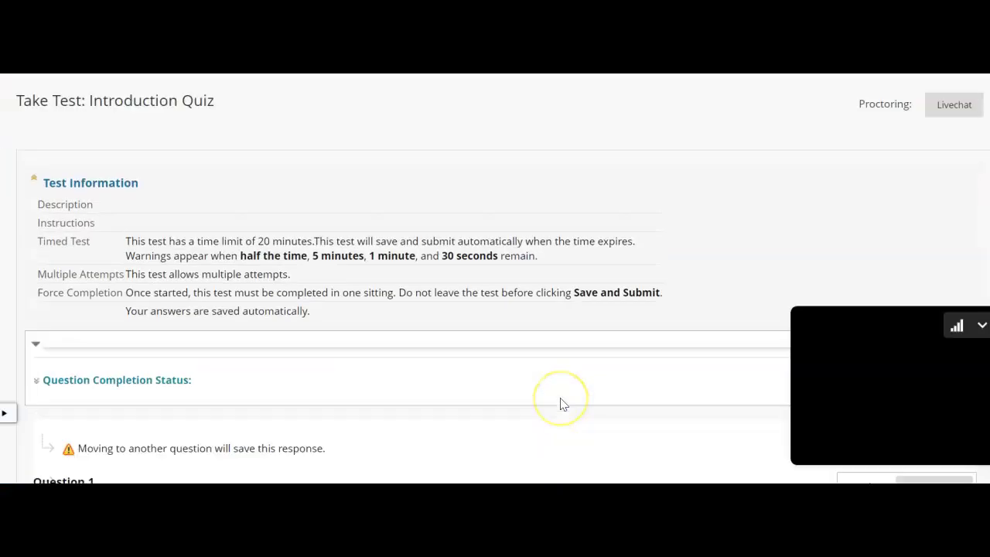
Step: Look over Question 1 and the Honorlock Proctoring window with its help option, and return to the quiz page
scroll(632, 401, down, 3)
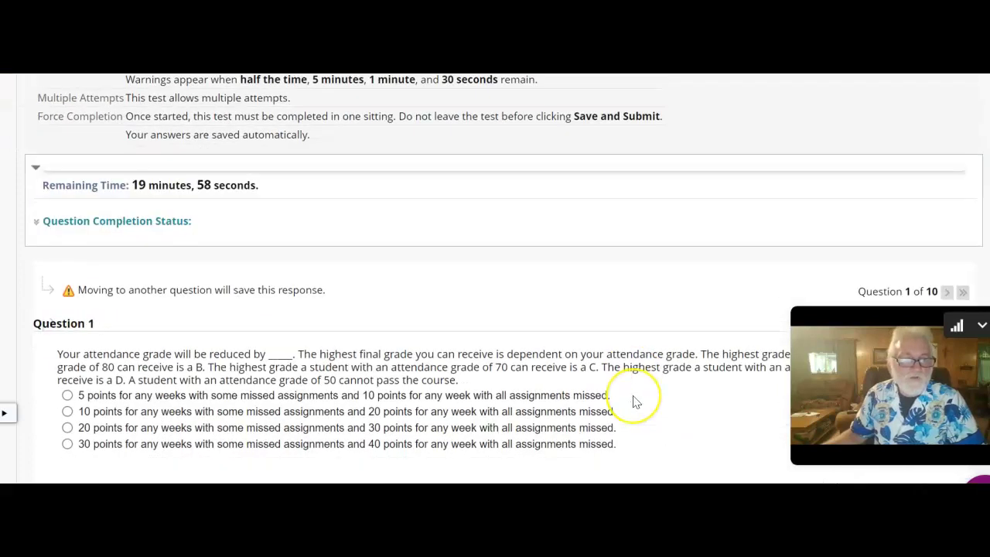
scroll(633, 401, up, 3)
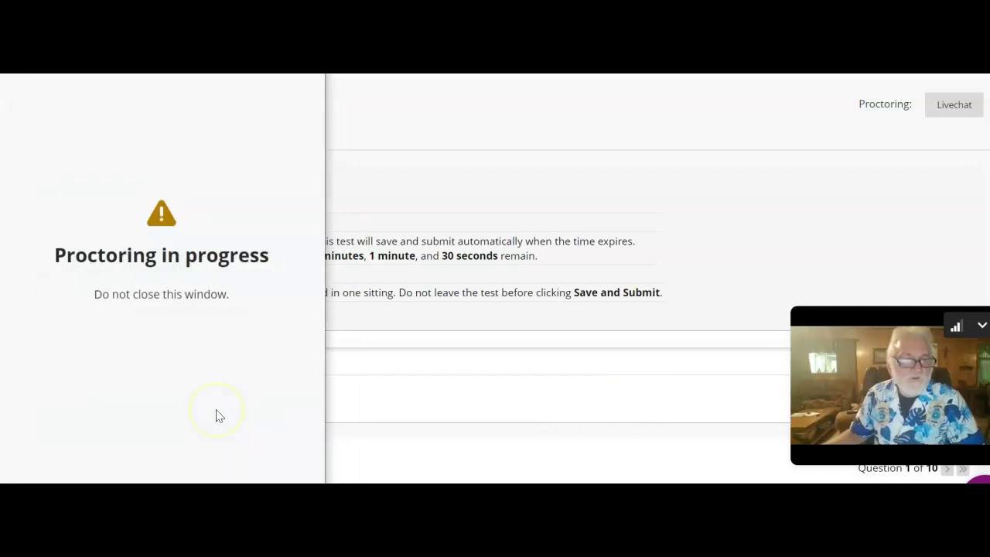
drag(226, 220, 214, 169)
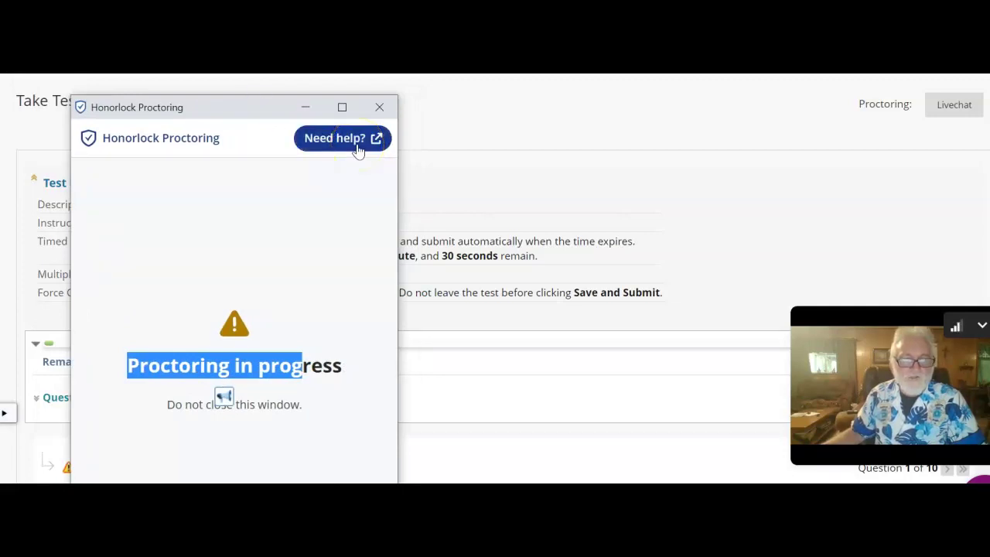
click(493, 180)
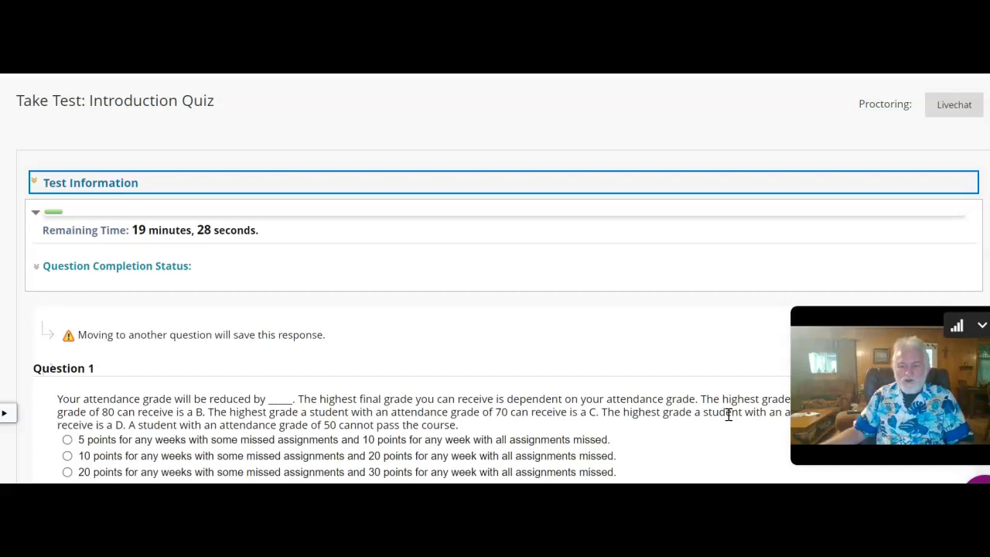
click(736, 425)
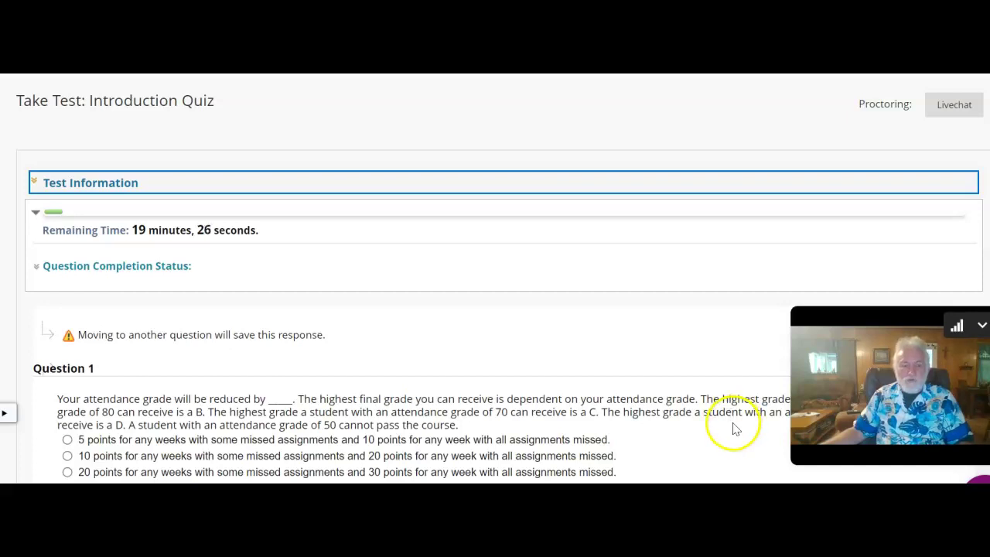